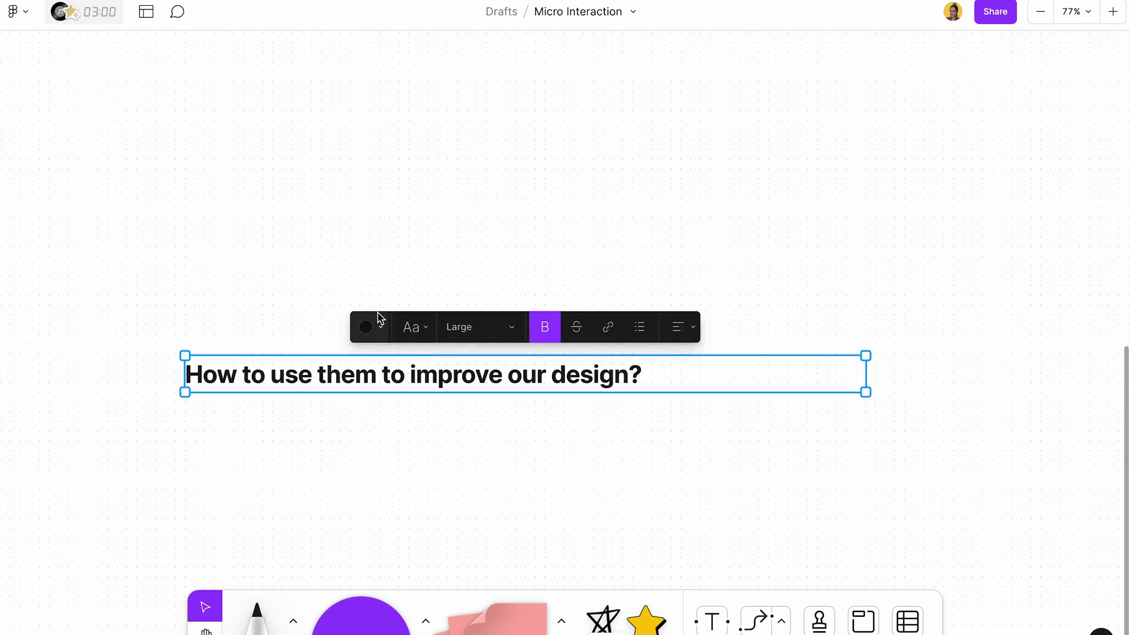
# Step: Review the 'How to use them to improve our design?' heading, checking its colour options and panning around it
pyautogui.click(380, 325)
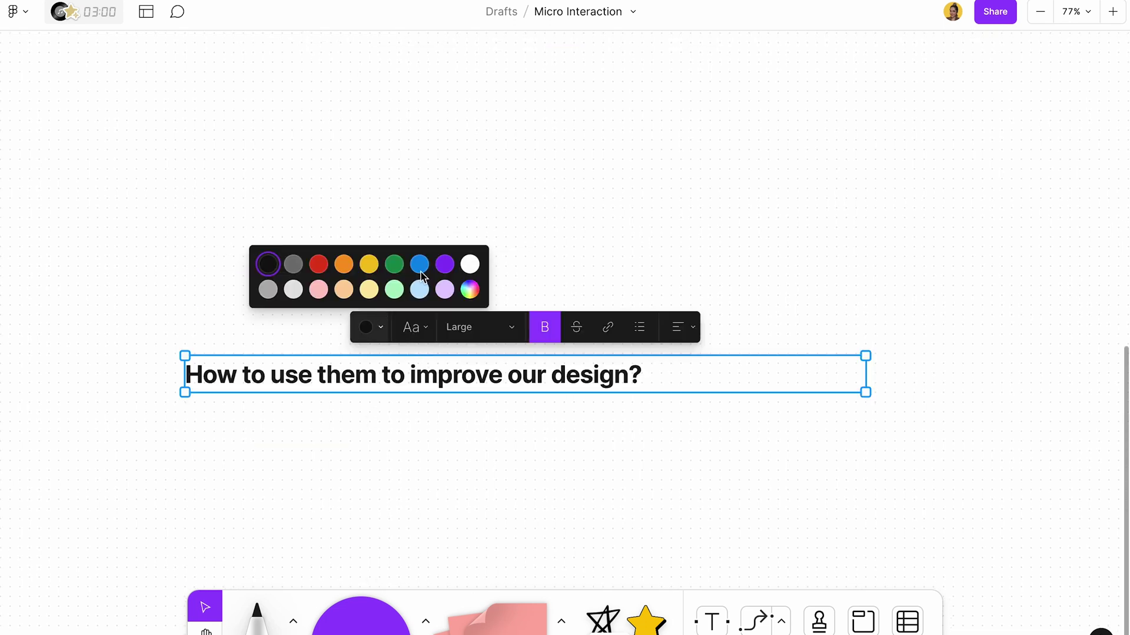
pyautogui.click(481, 235)
pyautogui.scroll(-3, 482, 235)
pyautogui.hscroll(-3, 482, 235)
pyautogui.scroll(5, 449, 295)
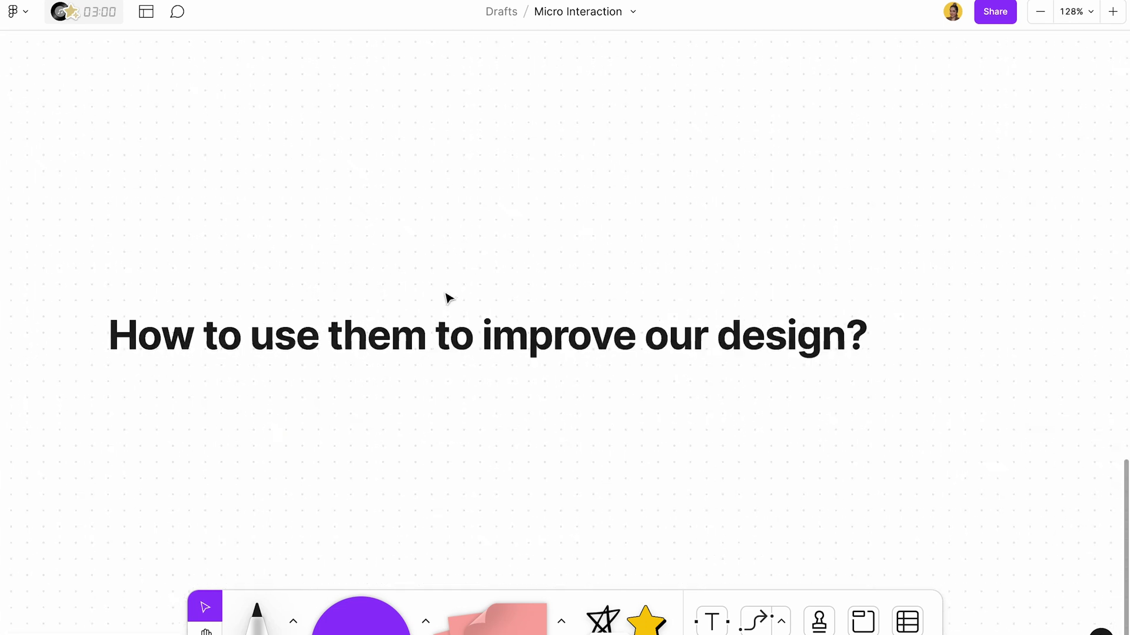
pyautogui.click(442, 332)
pyautogui.scroll(-4, 441, 331)
pyautogui.scroll(-3, 655, 321)
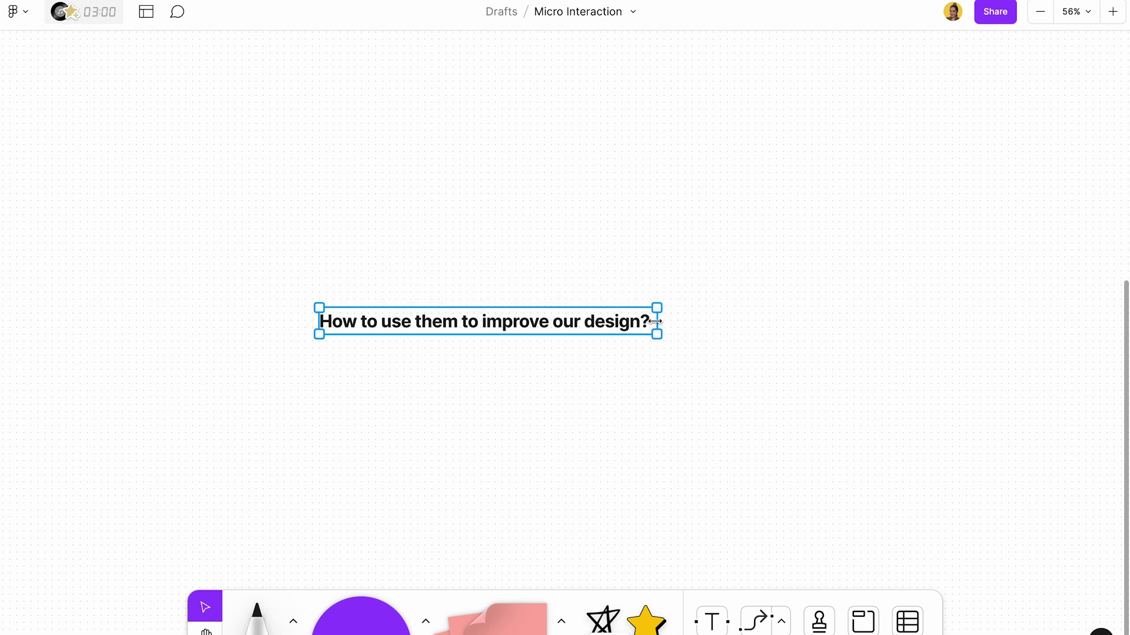
pyautogui.scroll(5, 655, 321)
pyautogui.click(710, 210)
pyautogui.hscroll(-2, 710, 210)
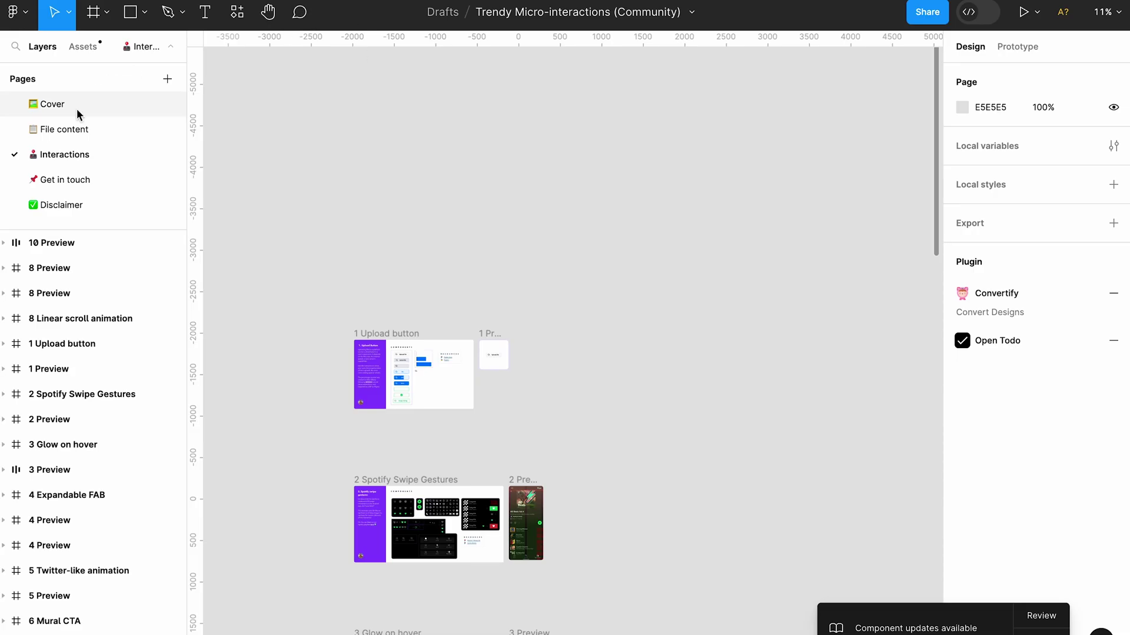
# Step: Browse the Cover and File content pages, then select the Upload button's 1 Preview frame on Interactions
pyautogui.click(77, 109)
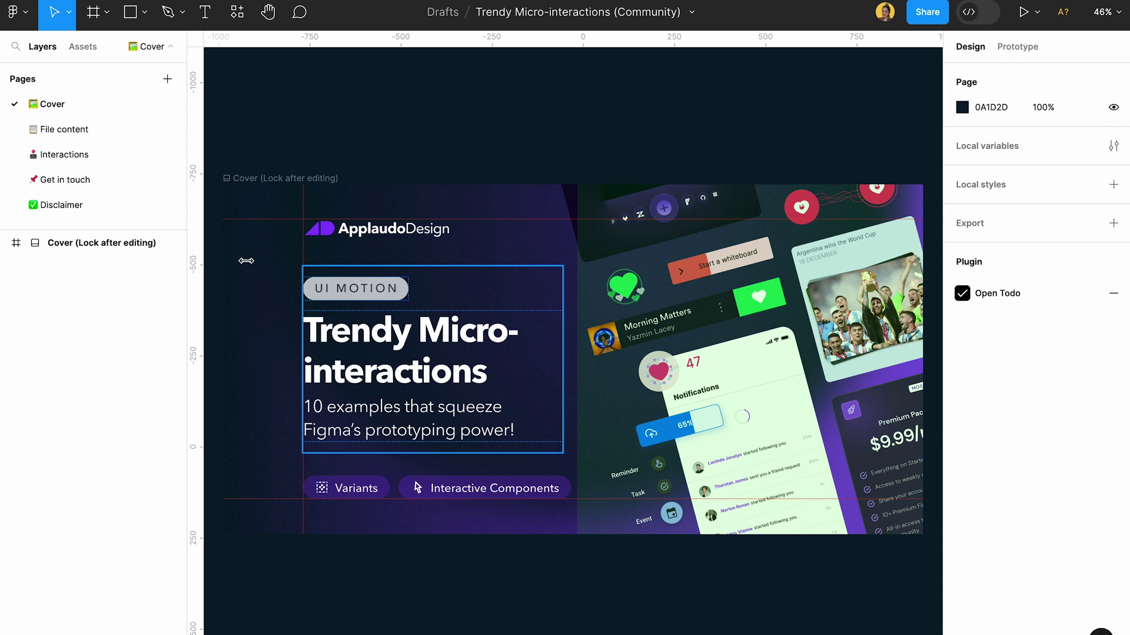
pyautogui.click(111, 133)
pyautogui.click(97, 152)
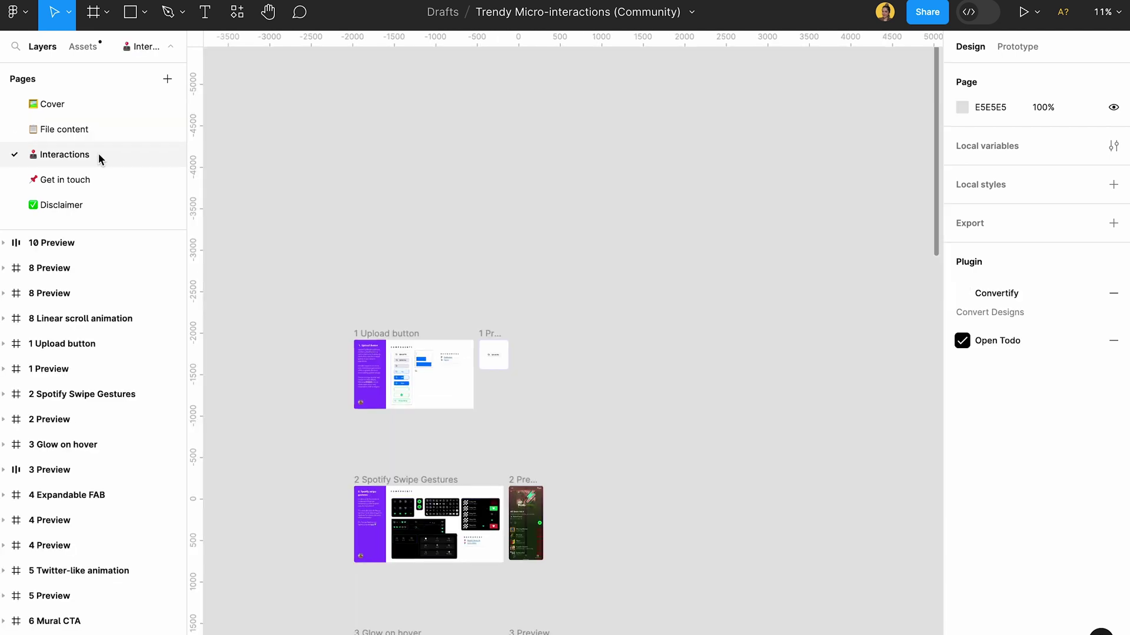
pyautogui.scroll(3, 302, 356)
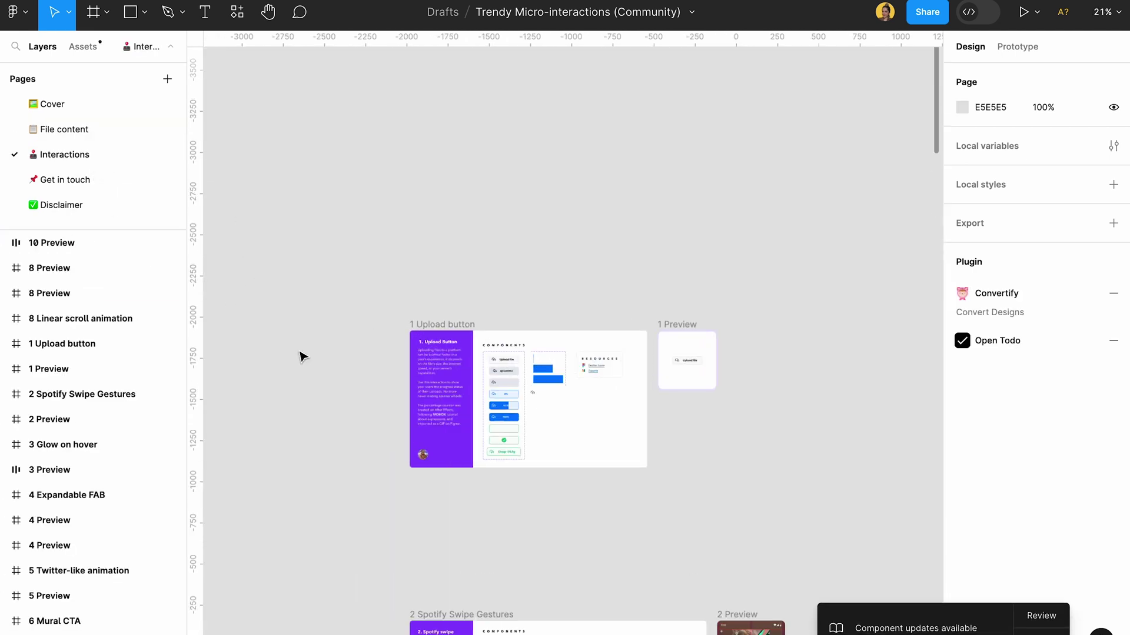
pyautogui.scroll(3, 302, 356)
pyautogui.scroll(2, 586, 241)
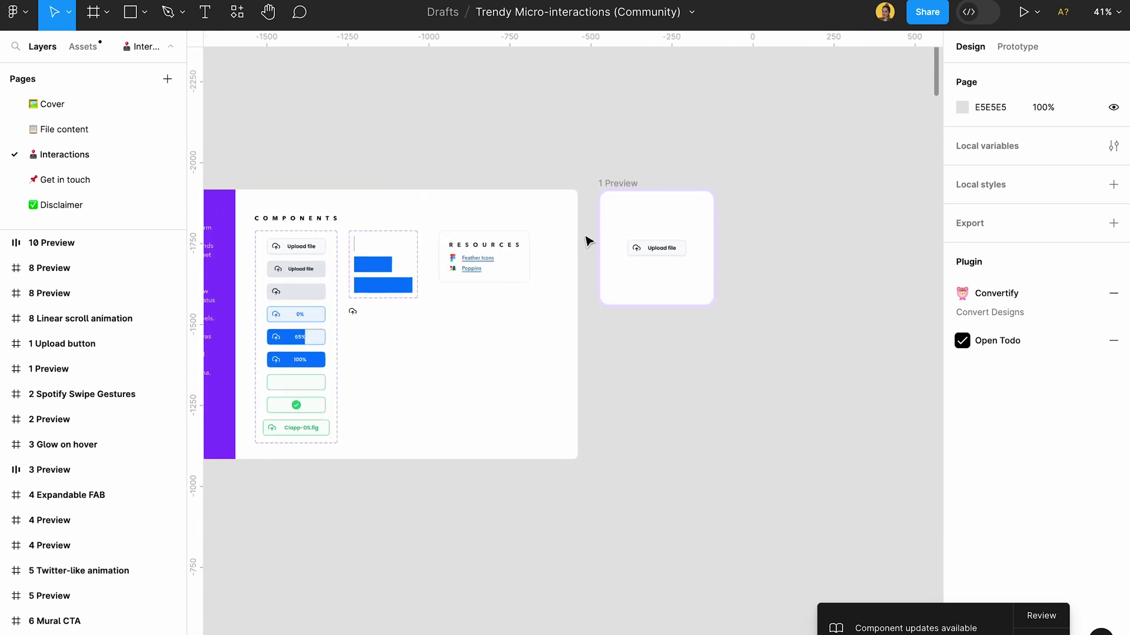
pyautogui.click(632, 184)
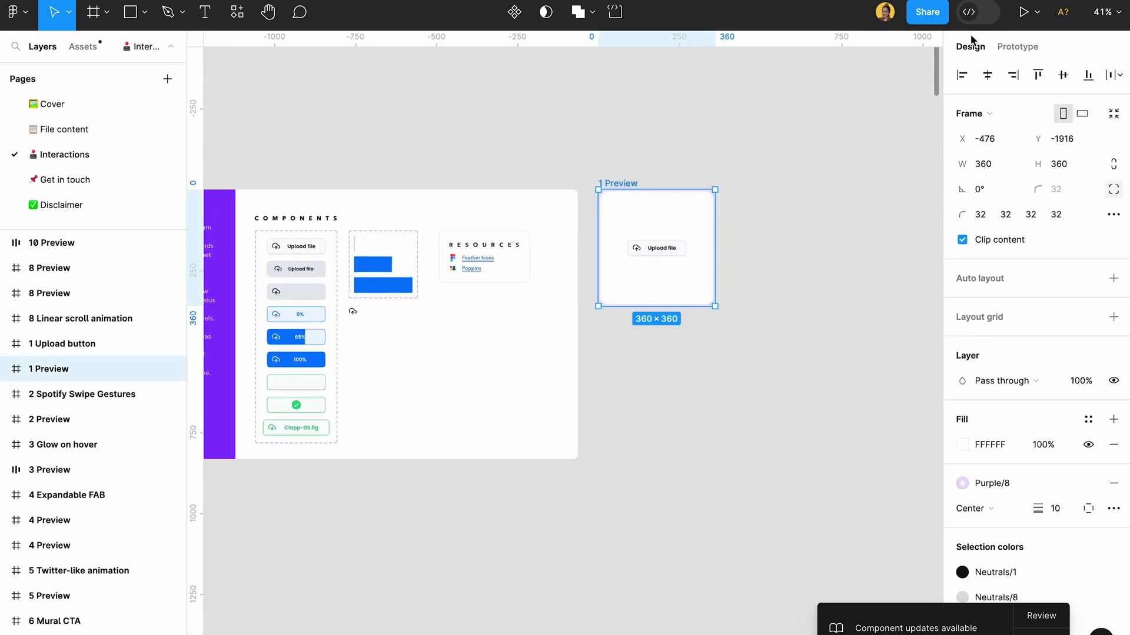
# Step: Preview the 1 Preview frame and trigger Upload file until it shows Clapp-DS.fig
pyautogui.click(1037, 17)
pyautogui.click(1022, 70)
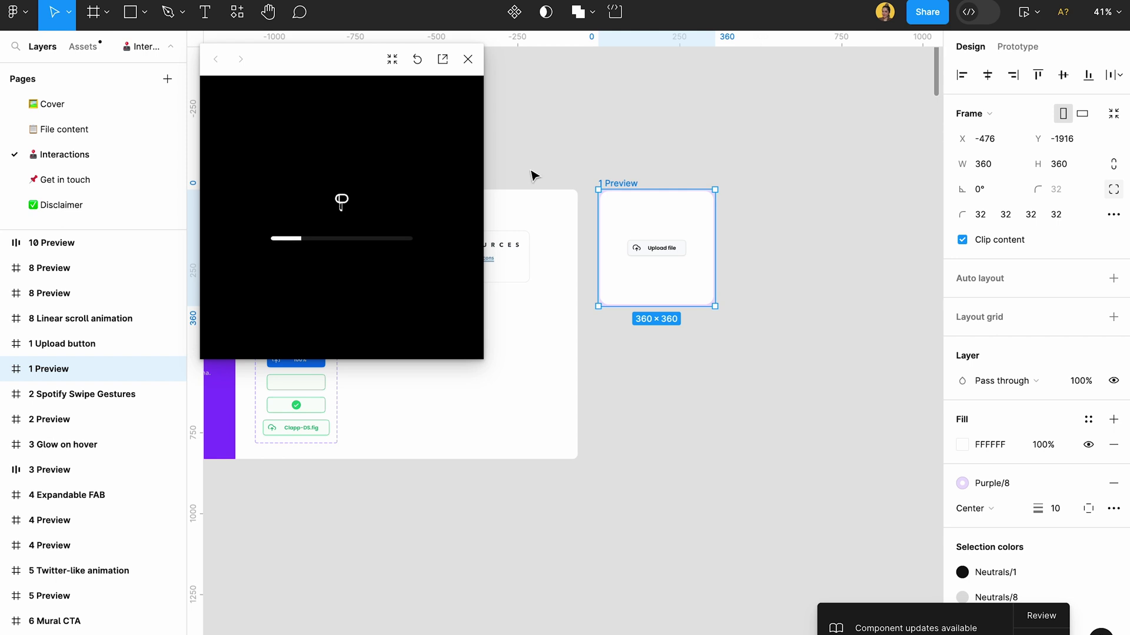
pyautogui.hscroll(2, 603, 184)
pyautogui.scroll(-3, 603, 188)
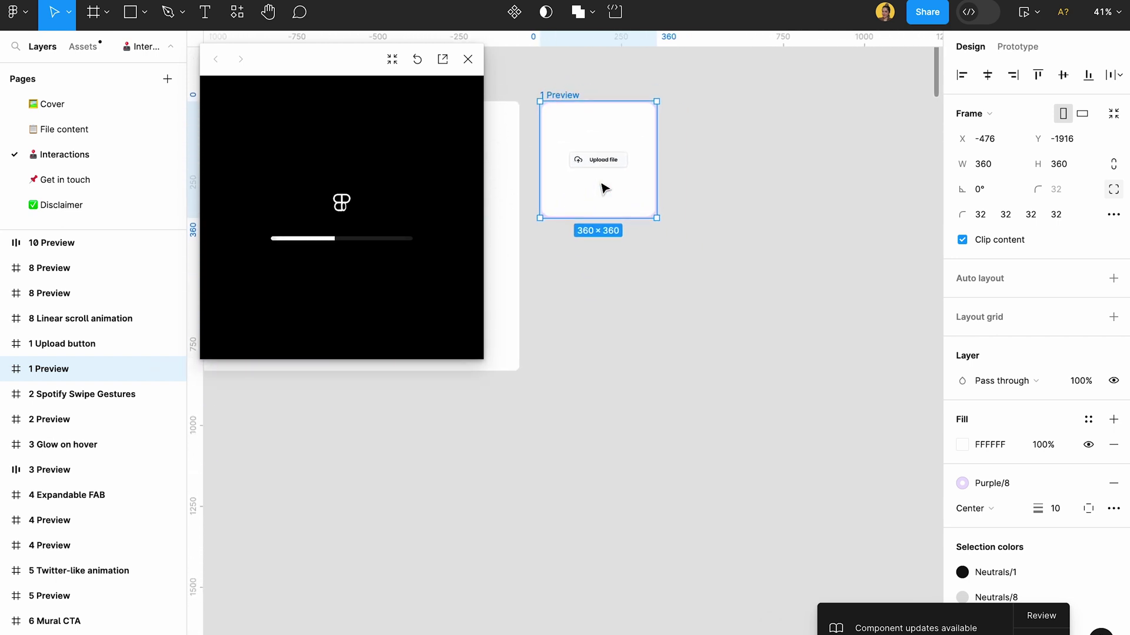
pyautogui.scroll(5, 603, 187)
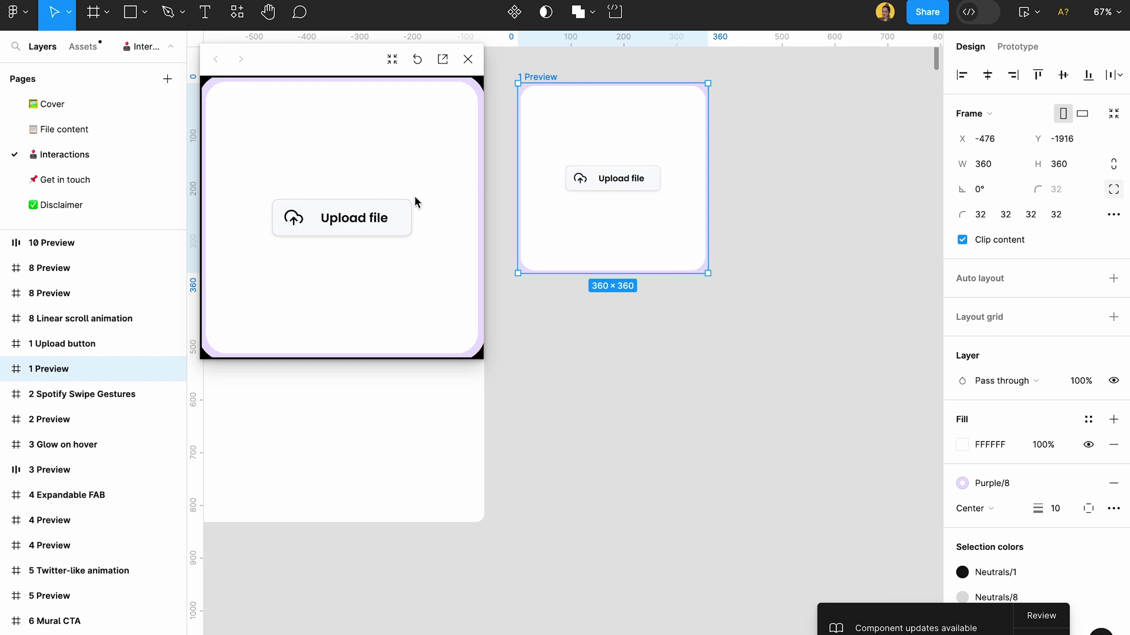
pyautogui.click(370, 227)
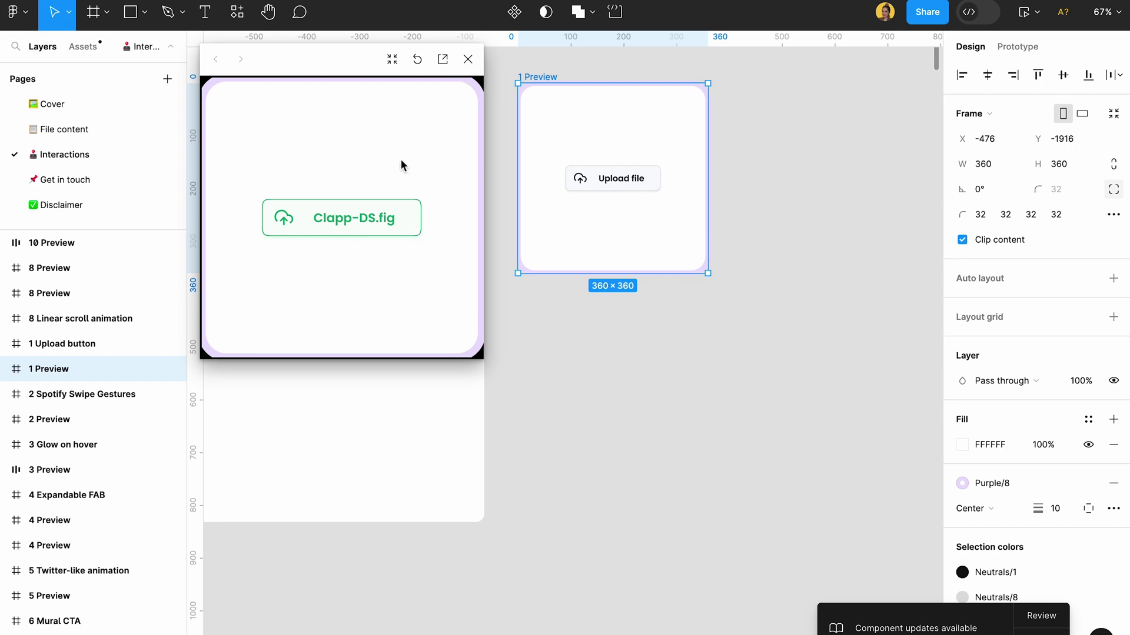
# Step: Close the prototype preview and scroll through the first examples, starting with Spotify Swipe Gestures
pyautogui.click(466, 61)
pyautogui.scroll(-3, 423, 168)
pyautogui.scroll(-8, 424, 168)
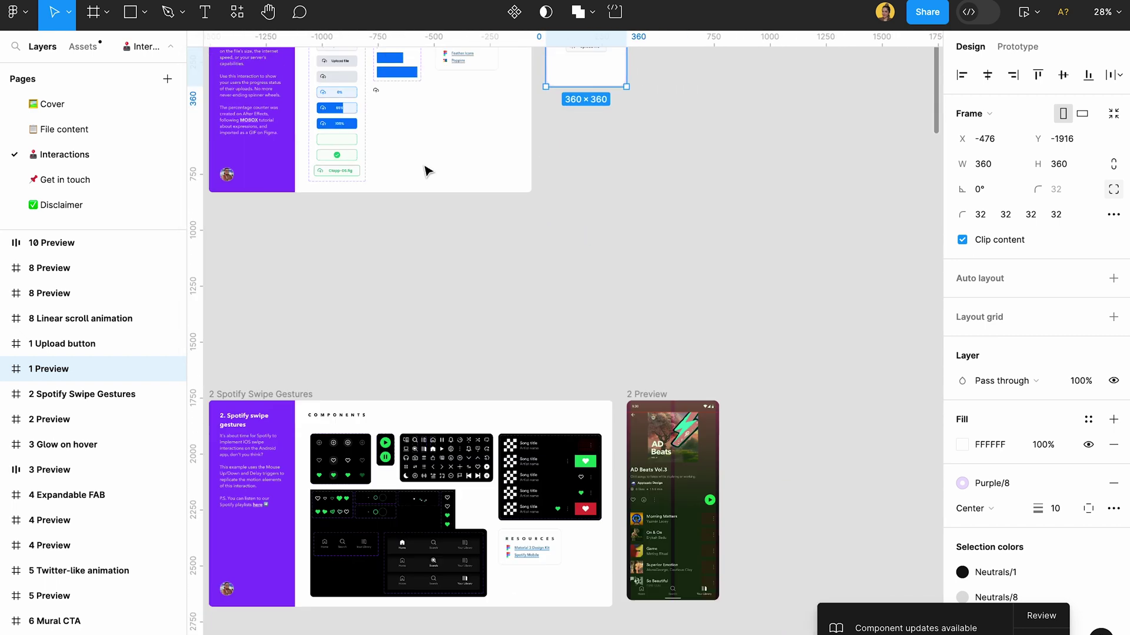
pyautogui.scroll(3, 318, 389)
pyautogui.scroll(-2, 318, 389)
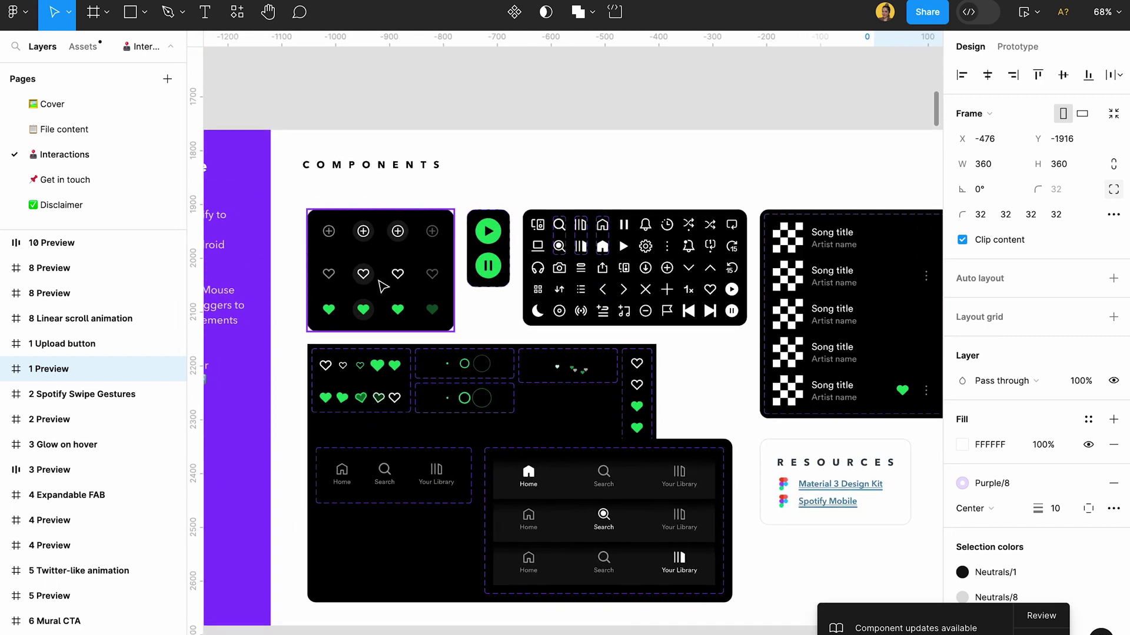
pyautogui.hscroll(8, 682, 321)
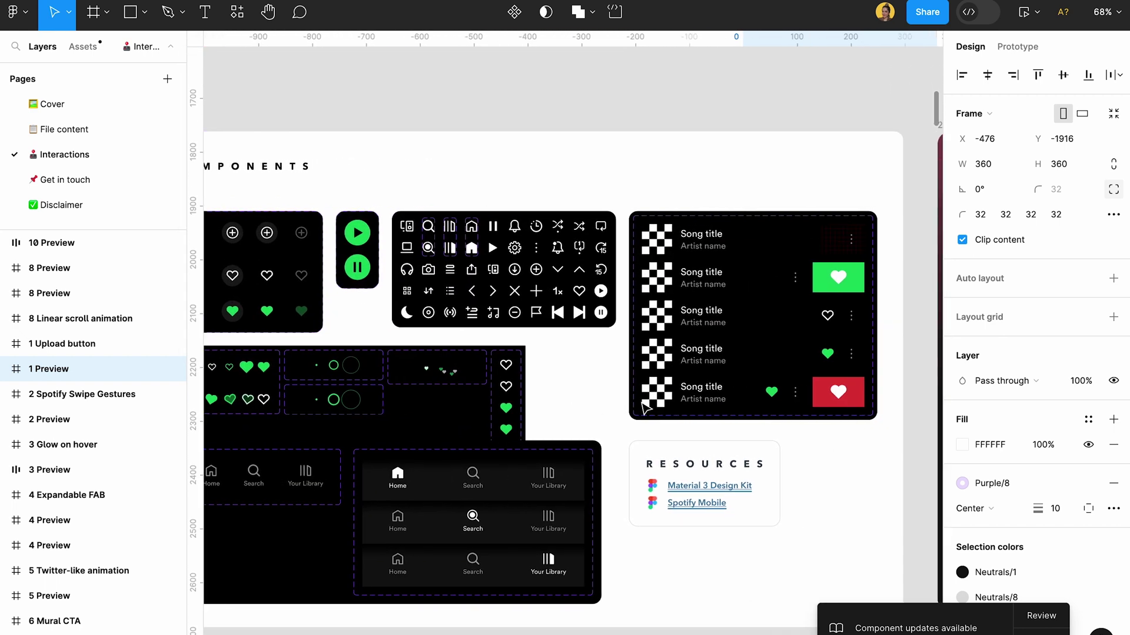
pyautogui.hscroll(2, 699, 332)
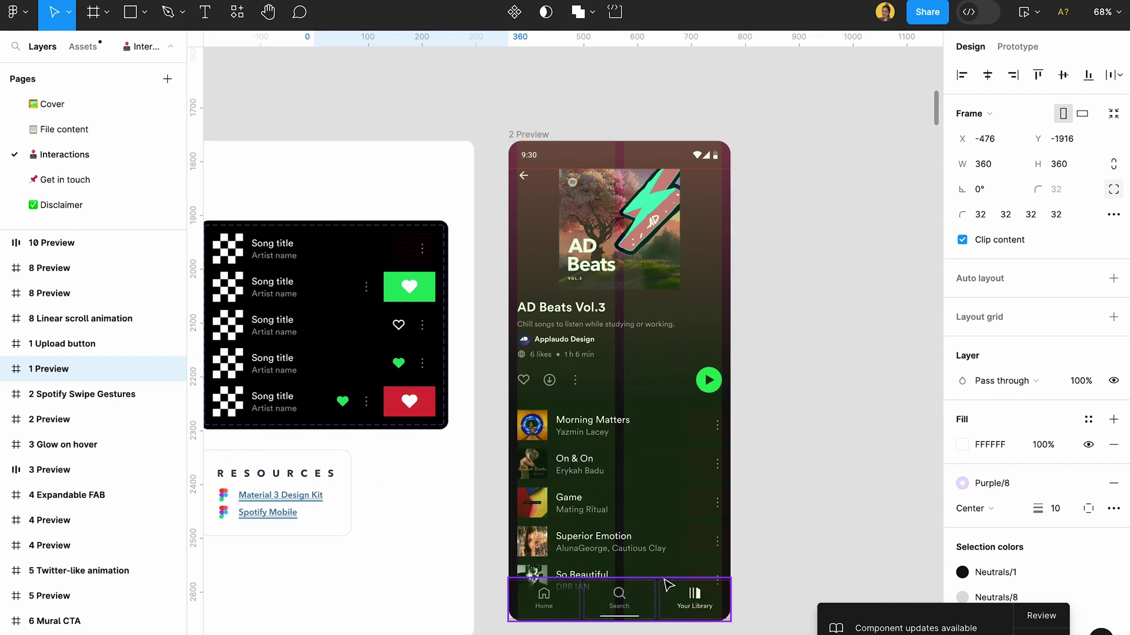
pyautogui.scroll(-5, 728, 429)
pyautogui.scroll(3, 344, 368)
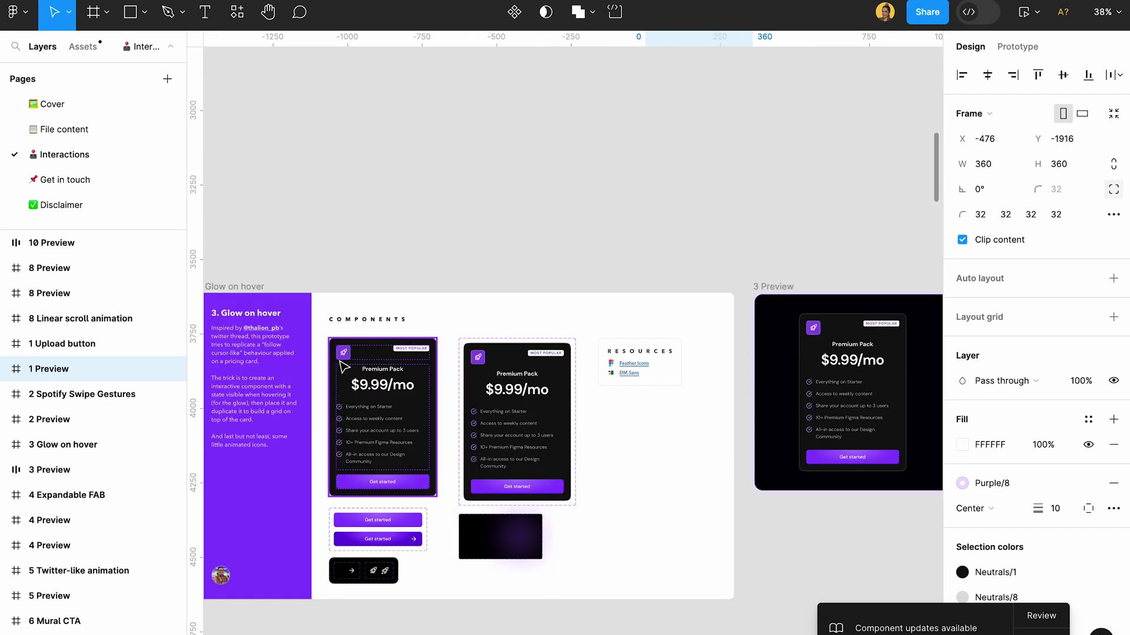
pyautogui.scroll(-8, 595, 383)
pyautogui.scroll(2, 478, 353)
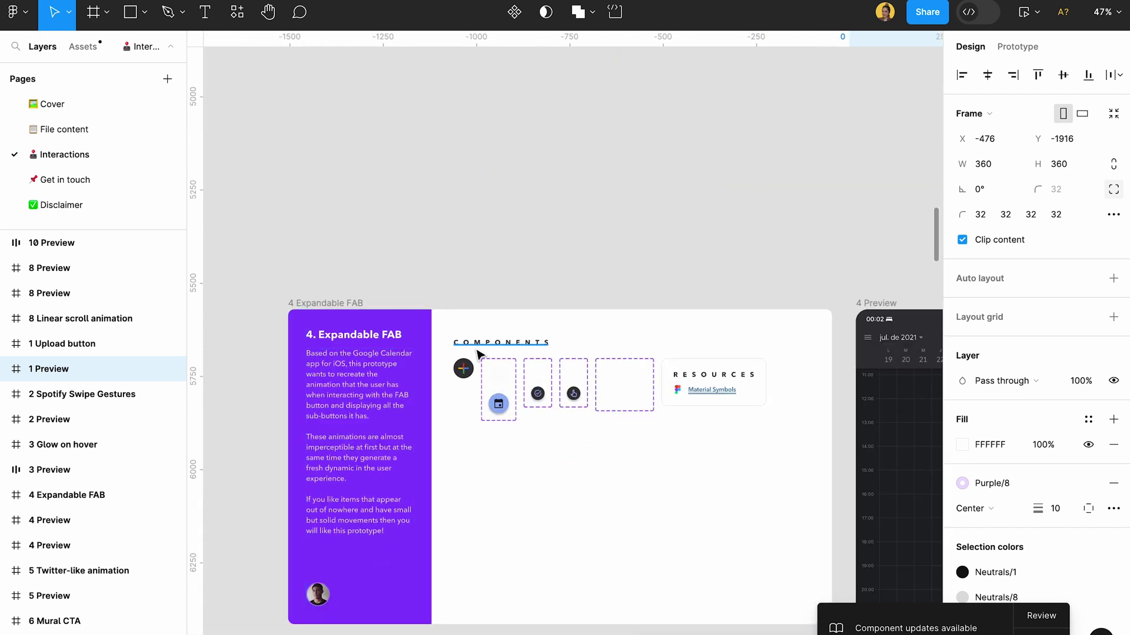
pyautogui.hscroll(5, 447, 365)
pyautogui.scroll(-3, 447, 365)
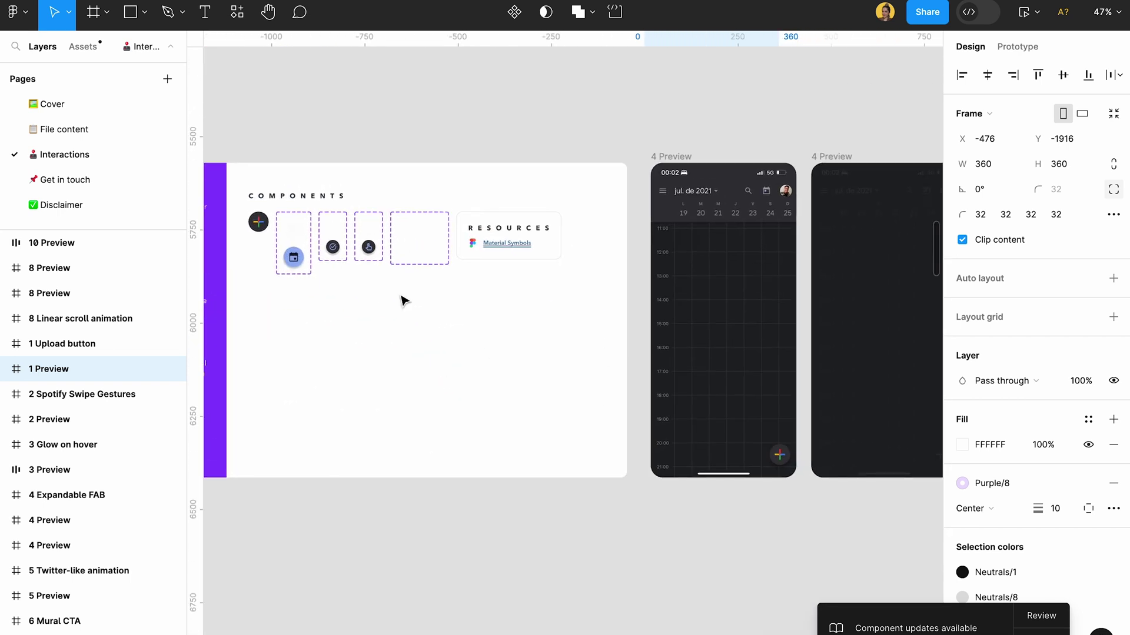
# Step: Continue scrolling through the remaining examples down to the 8 Linear scroll animation Preview frame
pyautogui.scroll(-6, 565, 444)
pyautogui.hscroll(-3, 562, 444)
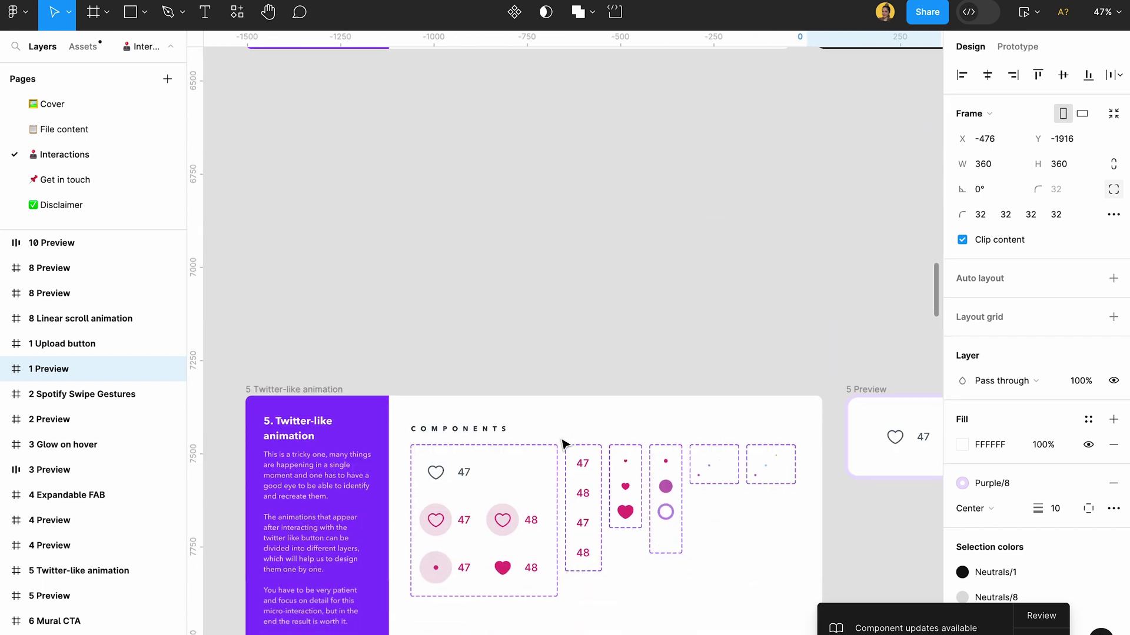
pyautogui.scroll(-12, 374, 455)
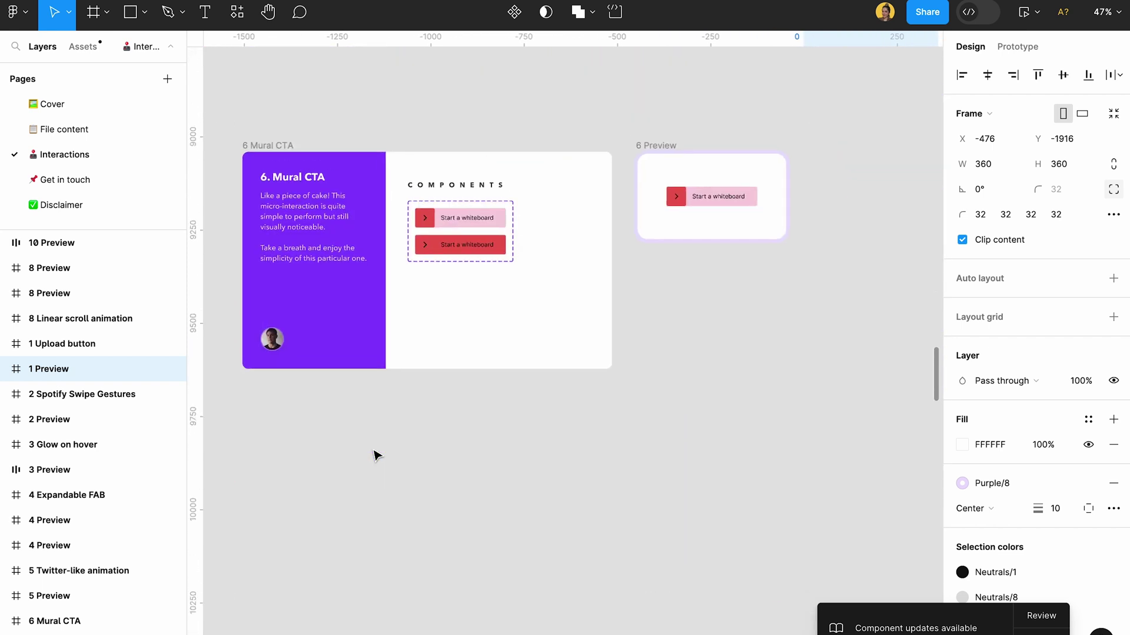
pyautogui.scroll(1, 377, 412)
pyautogui.hscroll(-1, 376, 412)
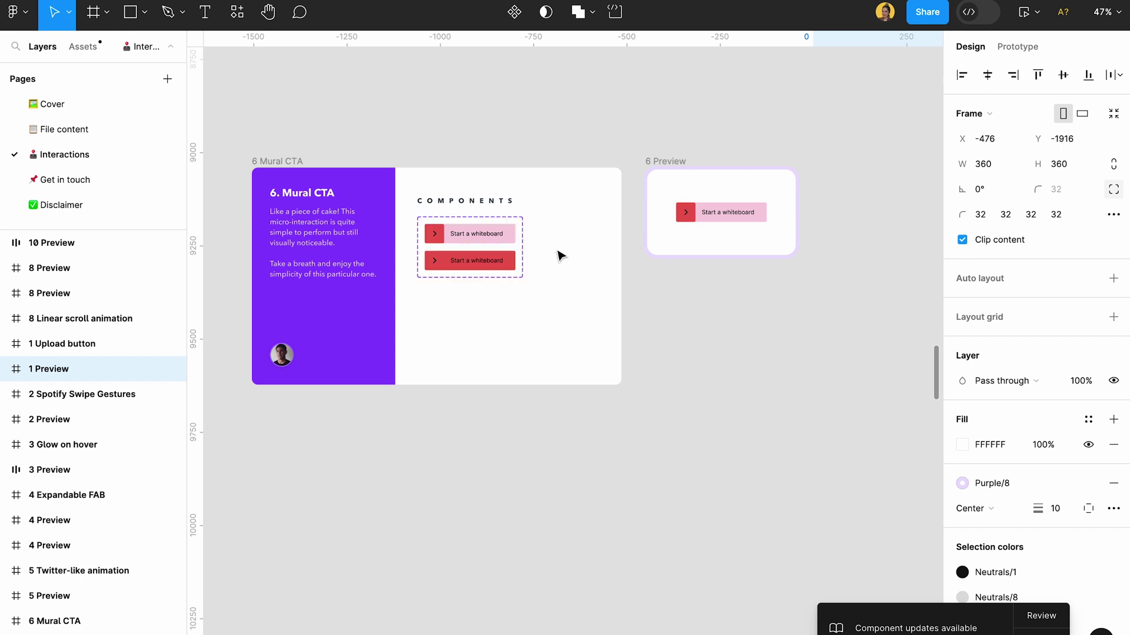
pyautogui.scroll(-6, 556, 259)
pyautogui.scroll(-3, 553, 266)
pyautogui.scroll(8, 557, 210)
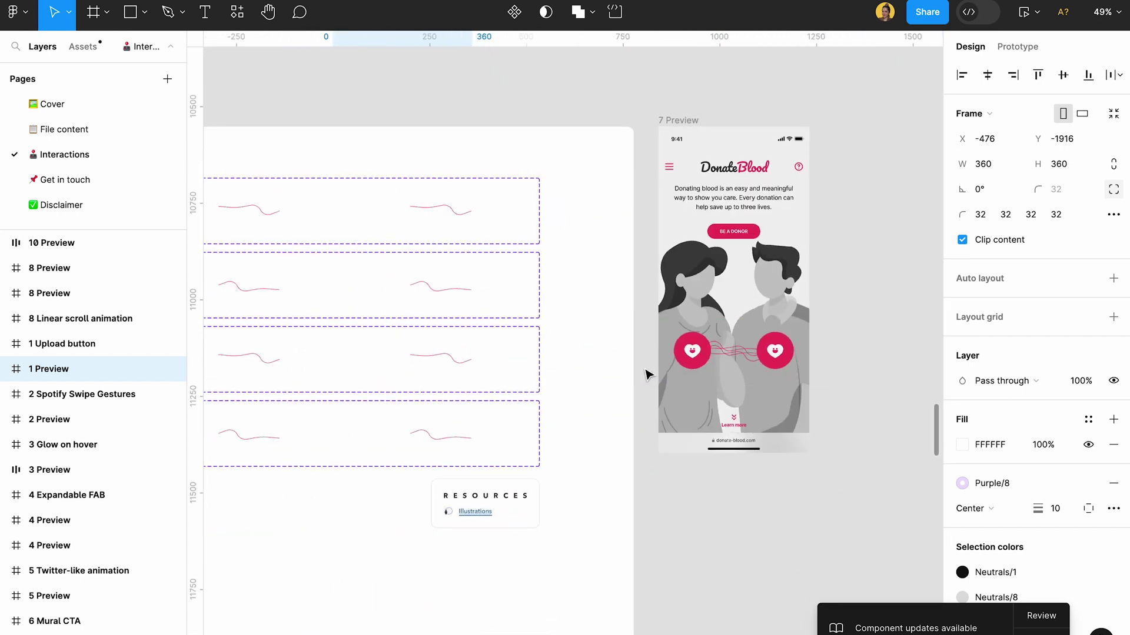
pyautogui.scroll(-4, 645, 373)
pyautogui.scroll(-5, 648, 375)
pyautogui.scroll(-5, 647, 374)
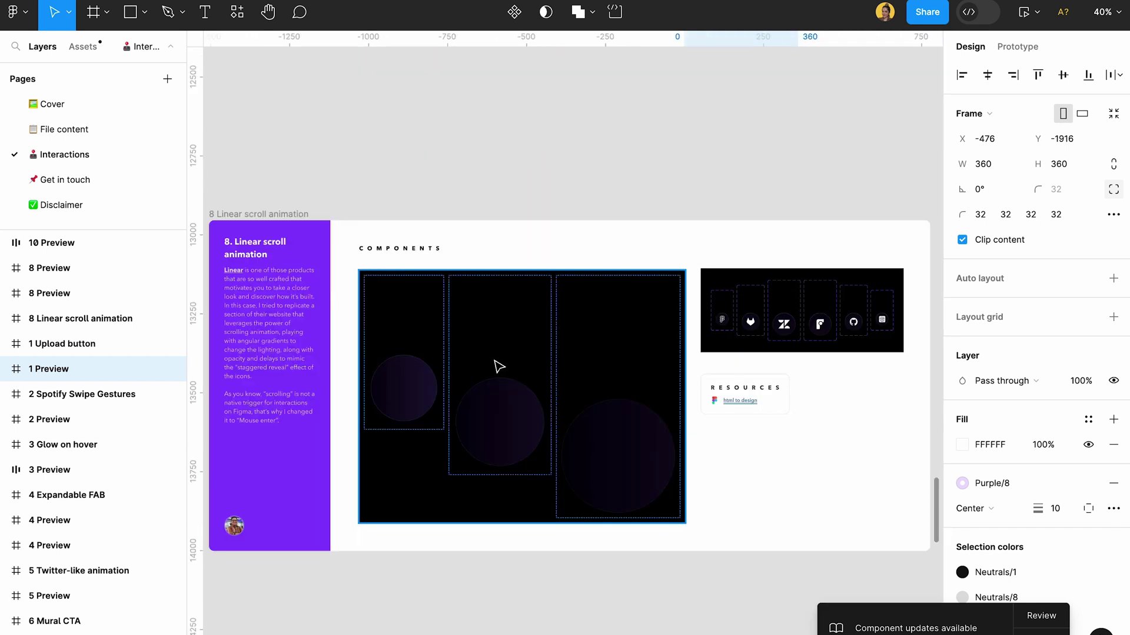
pyautogui.hscroll(5, 496, 368)
pyautogui.hscroll(5, 678, 320)
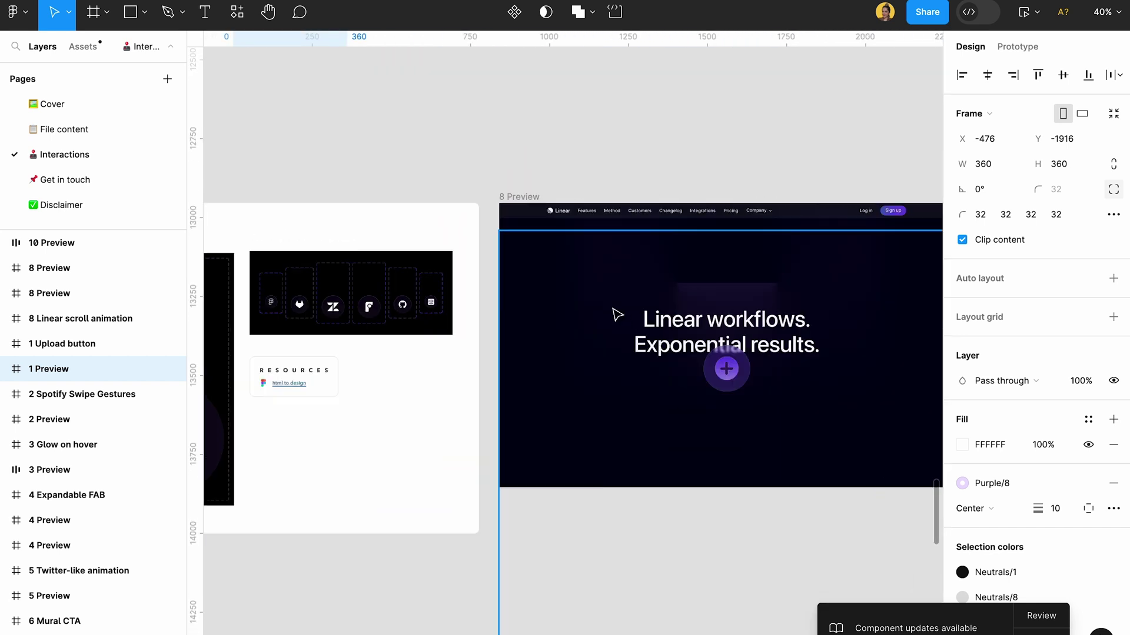
# Step: Open the 8 Preview frame's actions and name field, then reselect the frame
pyautogui.rightClick(616, 315)
pyautogui.click(515, 199)
pyautogui.doubleClick(516, 198)
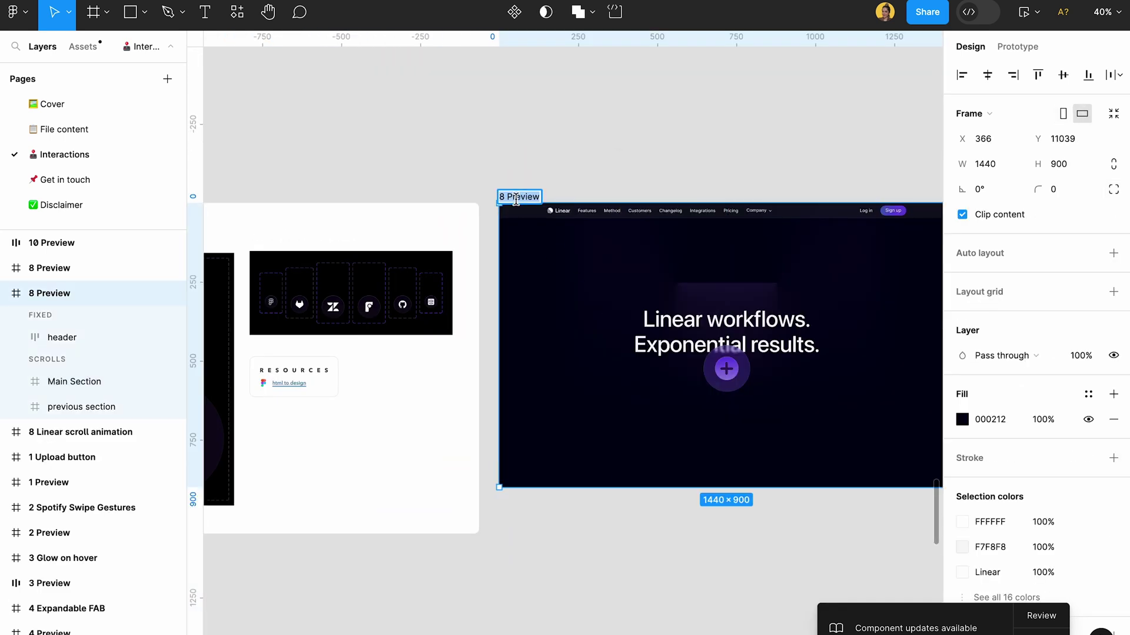
pyautogui.click(559, 168)
pyautogui.click(518, 196)
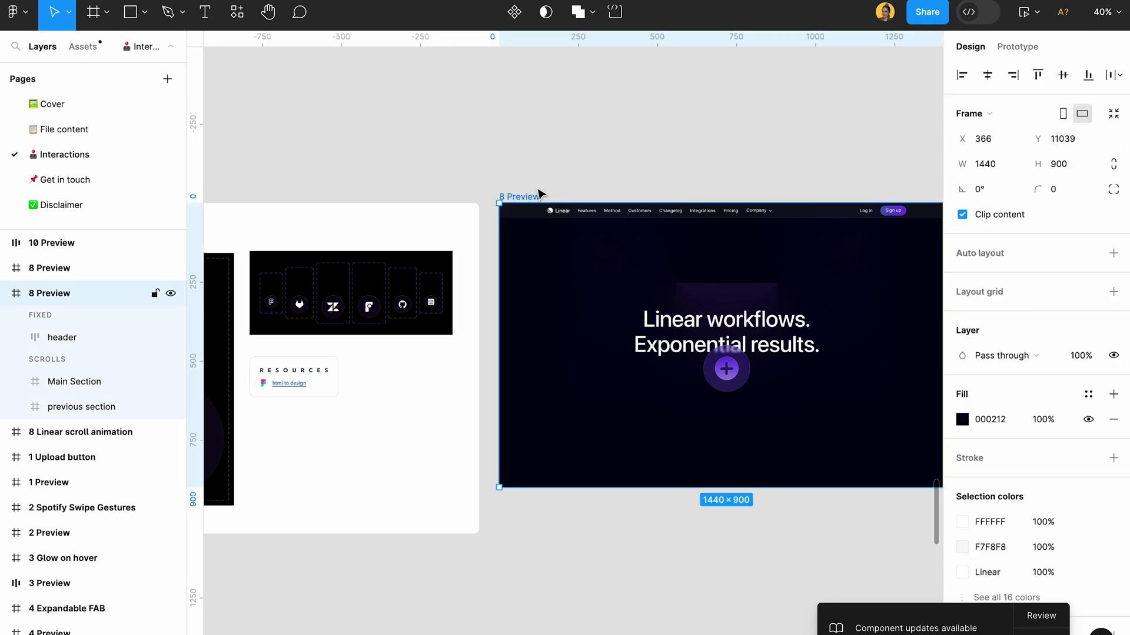
# Step: Preview the 8 Preview prototype, then zoom out to the Expandable FAB through Pulse Effect examples
pyautogui.click(979, 23)
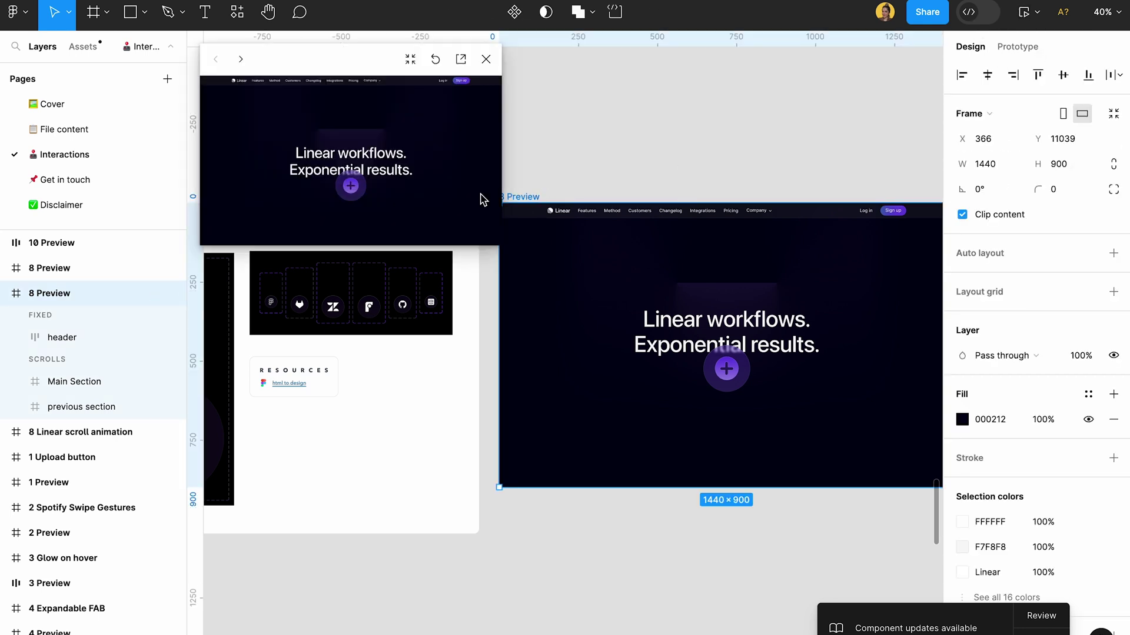
pyautogui.scroll(-2, 359, 194)
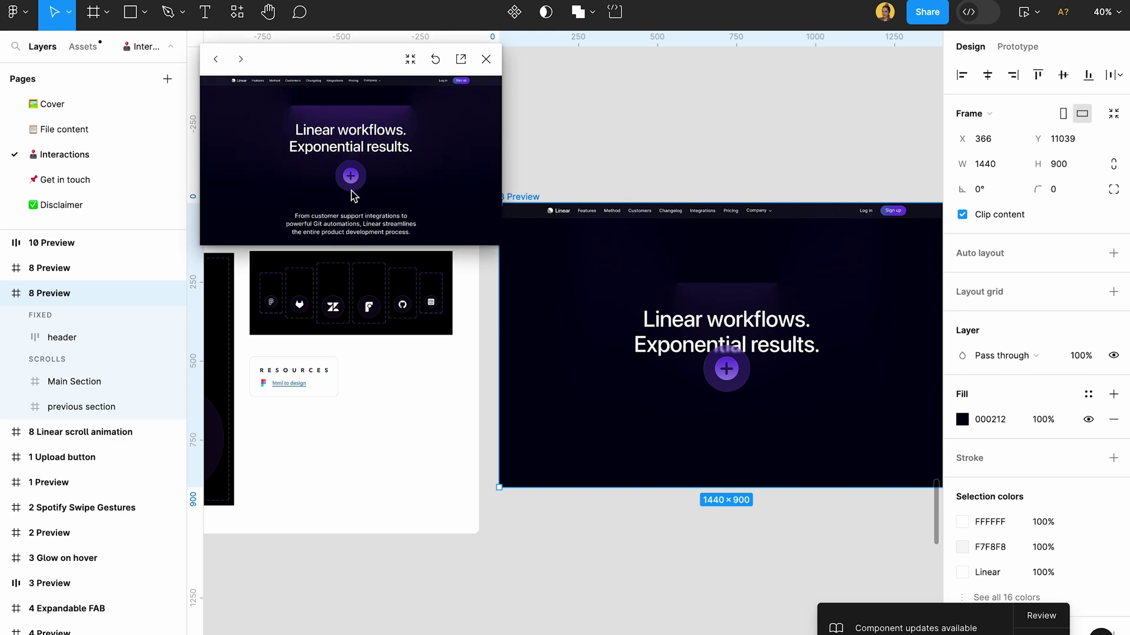
pyautogui.scroll(-10, 351, 437)
pyautogui.scroll(-2, 351, 437)
pyautogui.scroll(5, 348, 436)
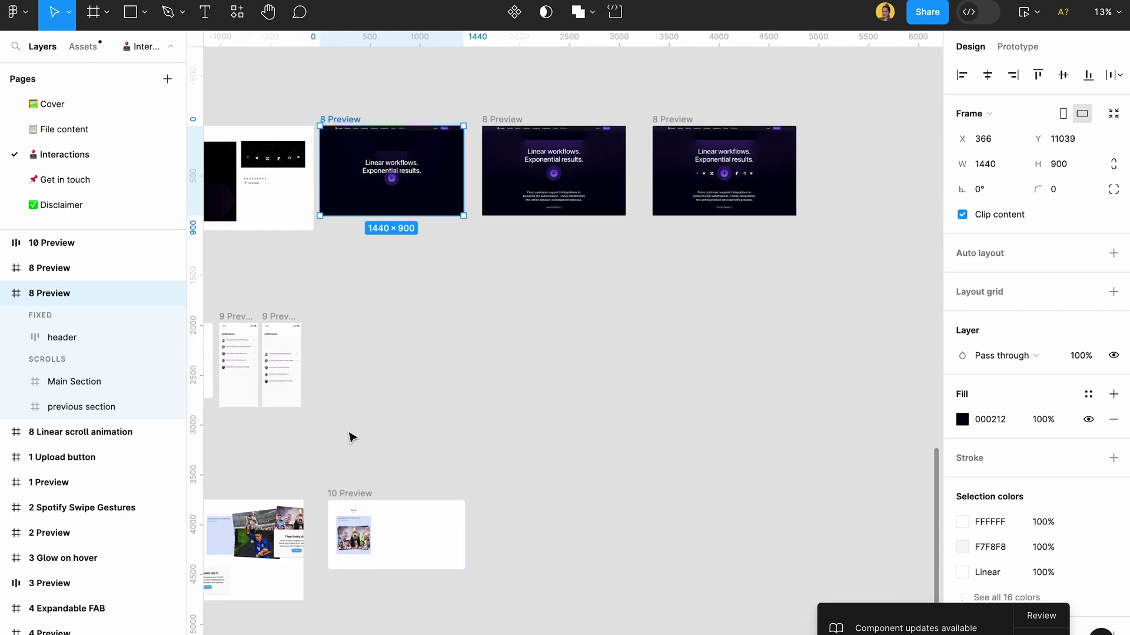
pyautogui.scroll(10, 355, 436)
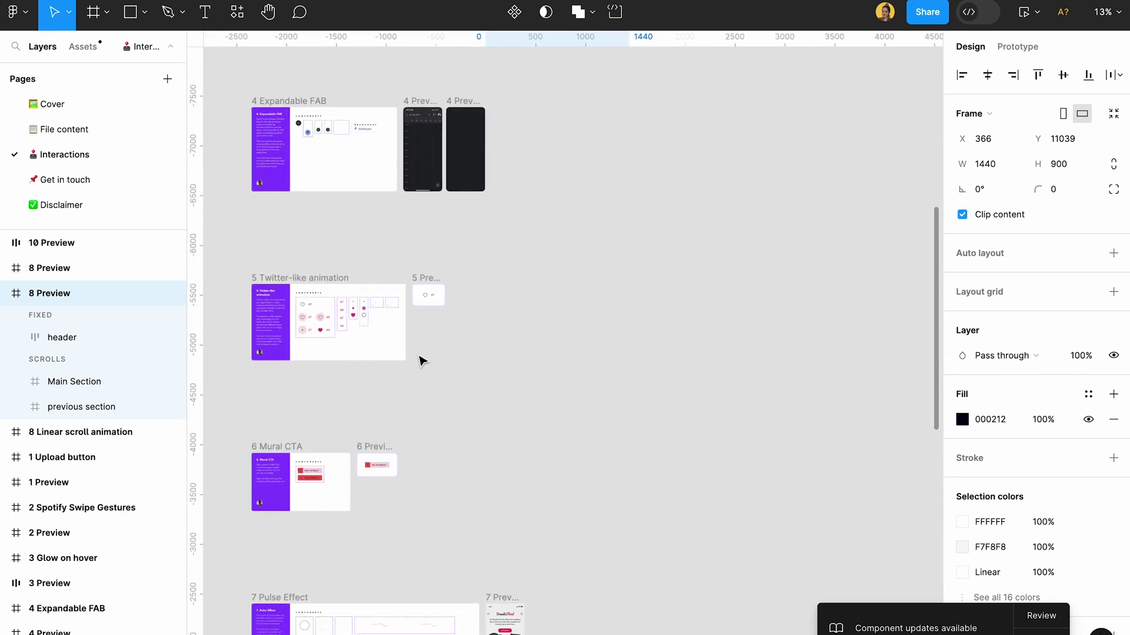
# Step: Inspect the Twitter_Like component set's hover interactions in the 5 Twitter-like animation frame
pyautogui.click(1012, 50)
pyautogui.scroll(10, 373, 303)
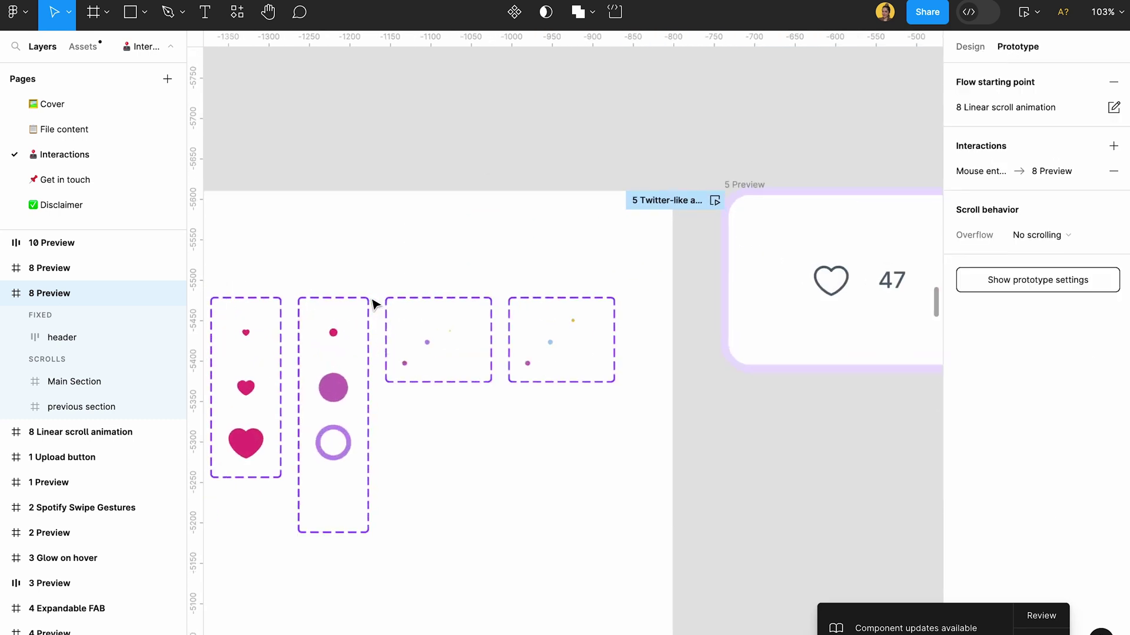
pyautogui.hscroll(-10, 608, 273)
pyautogui.scroll(-2, 608, 273)
pyautogui.click(526, 313)
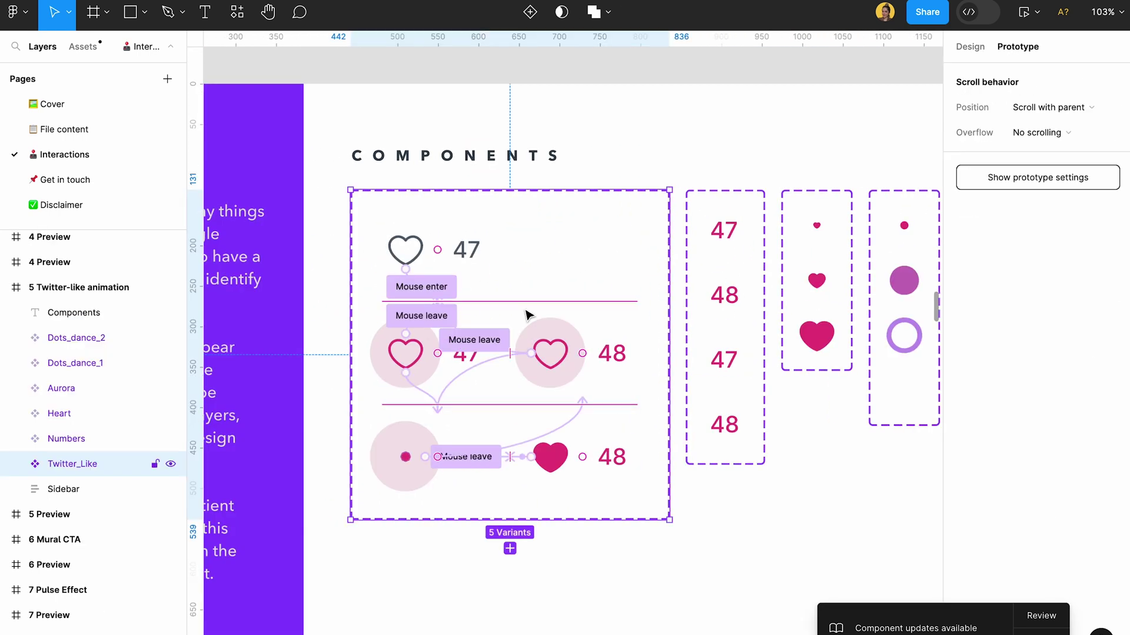
pyautogui.scroll(5, 510, 381)
pyautogui.scroll(-4, 532, 424)
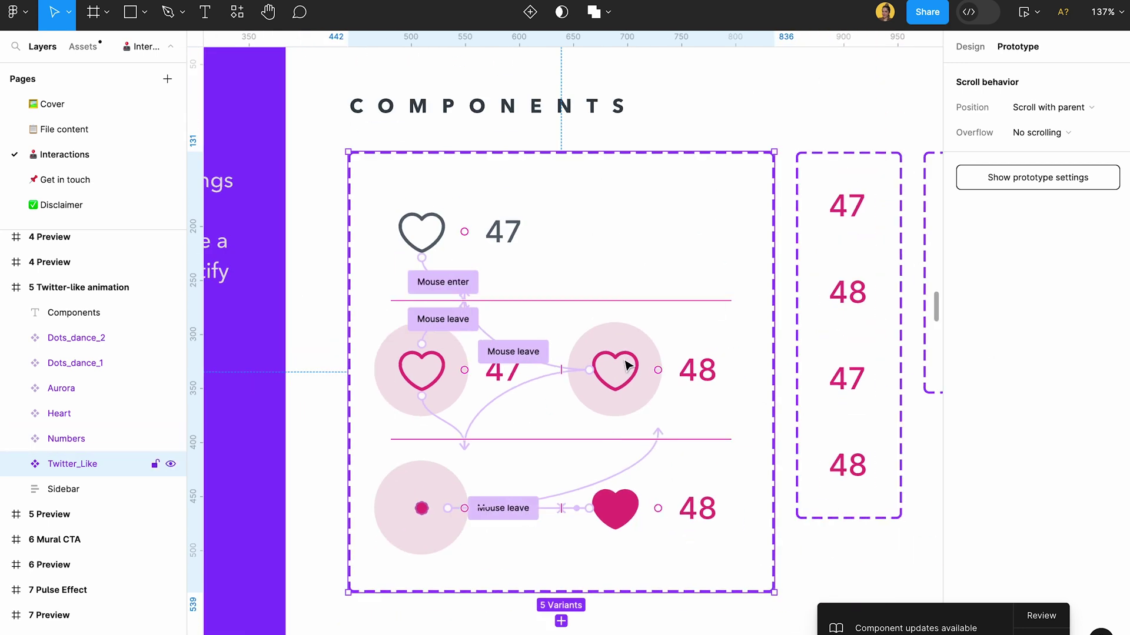
pyautogui.scroll(-5, 628, 366)
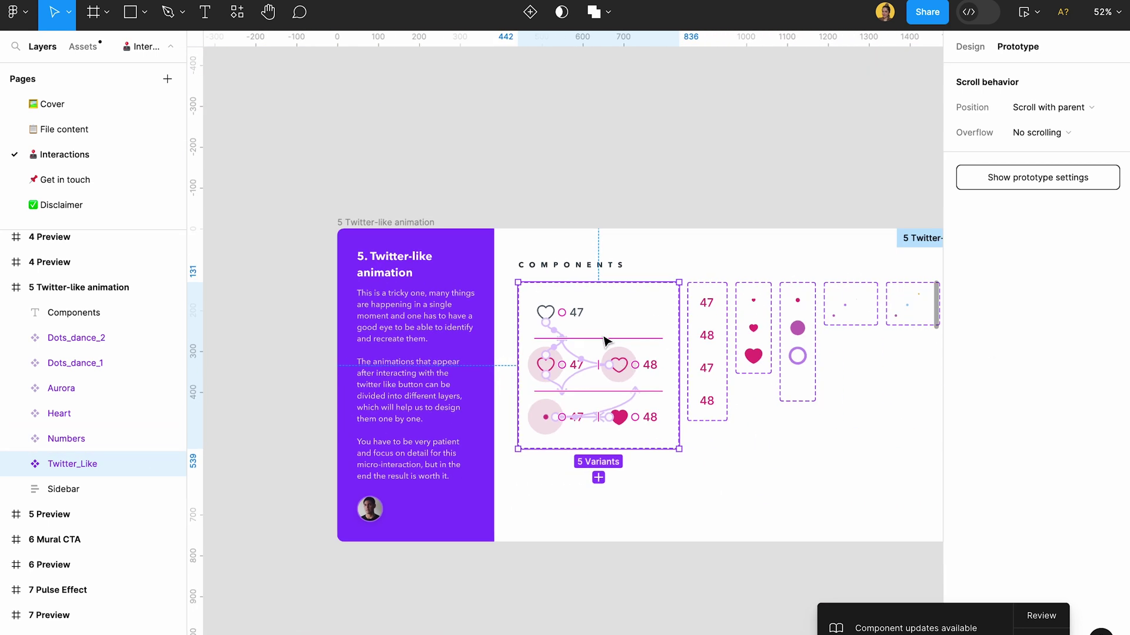
pyautogui.press('Escape')
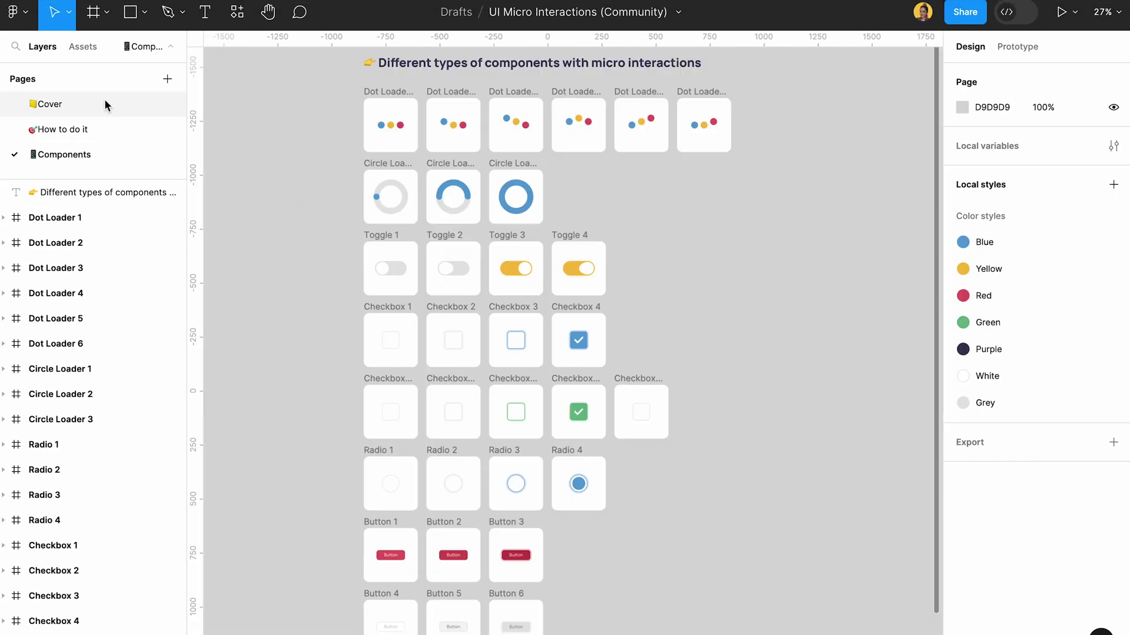
pyautogui.click(104, 104)
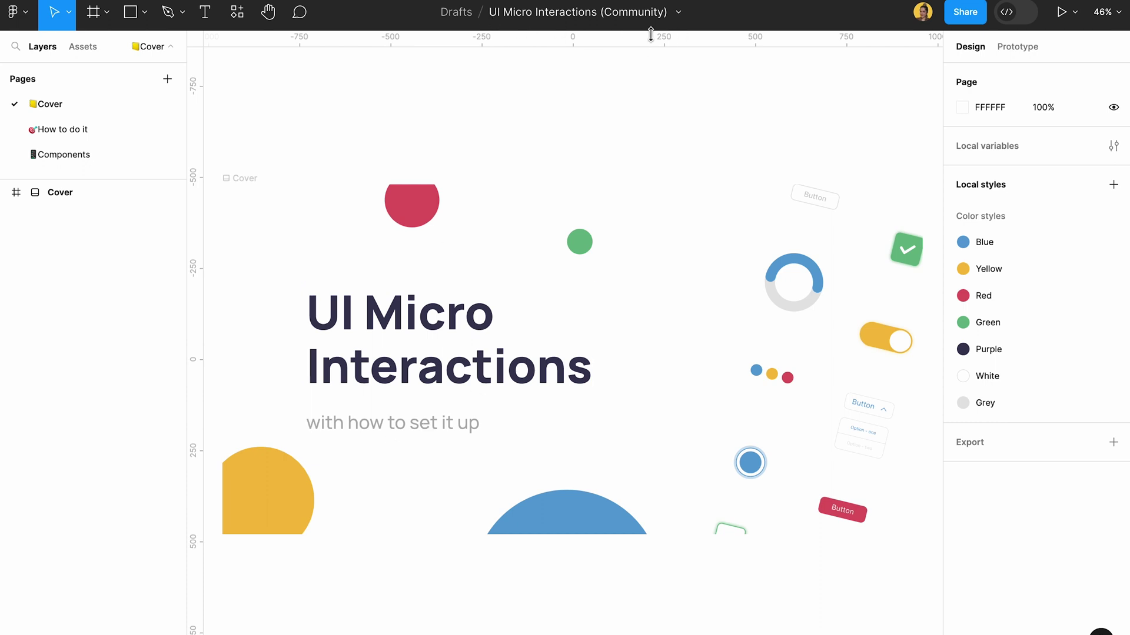
pyautogui.click(81, 131)
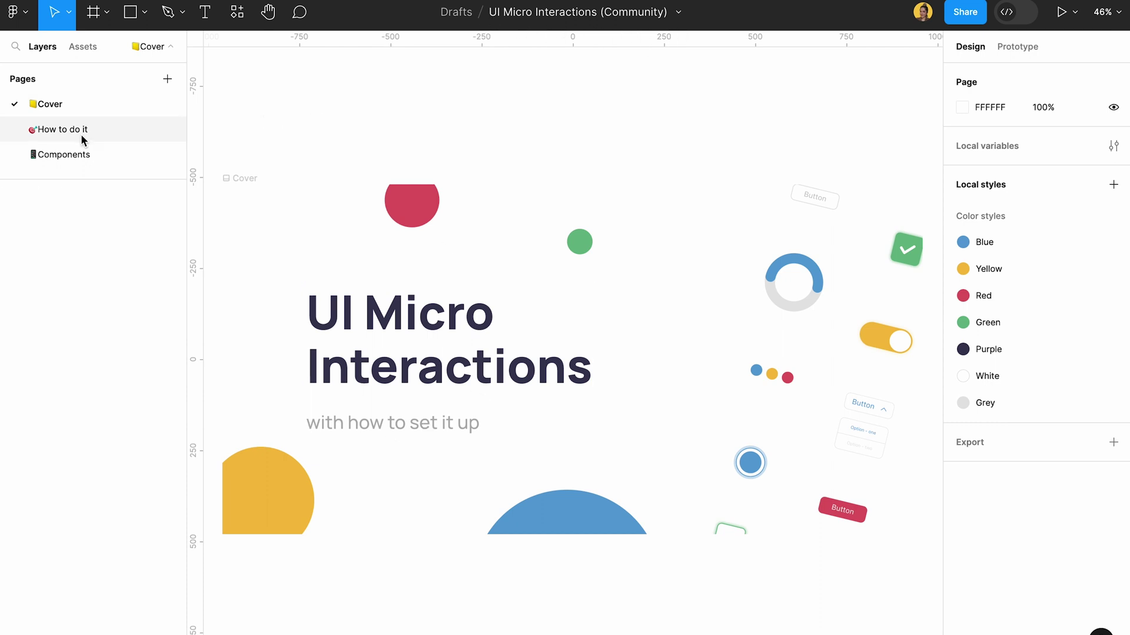
pyautogui.scroll(5, 430, 394)
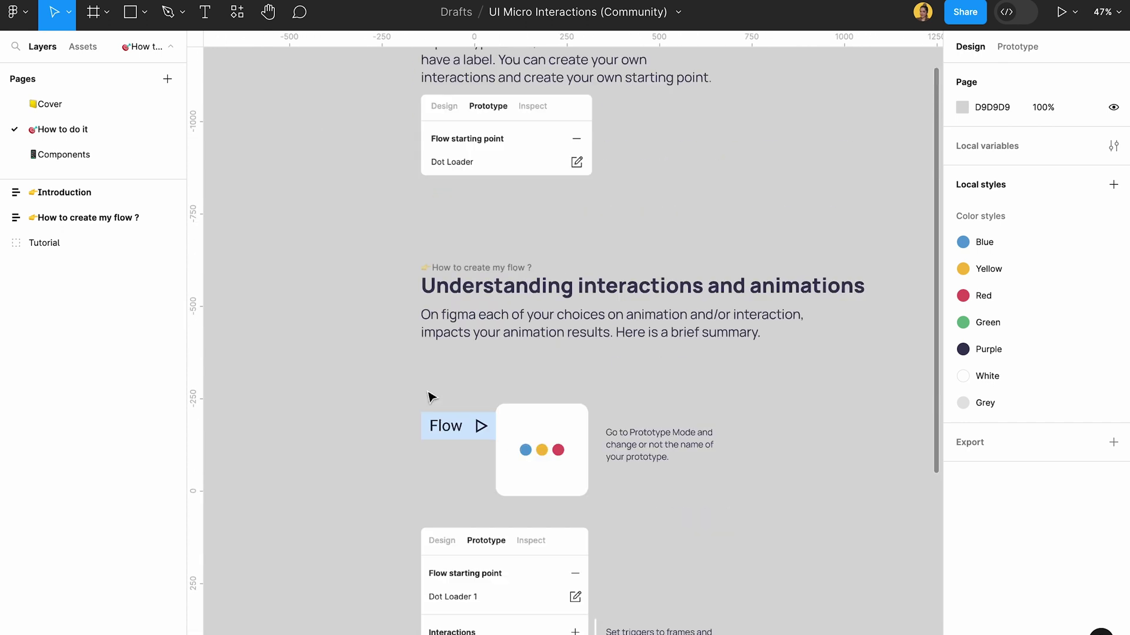
pyautogui.scroll(-10, 430, 395)
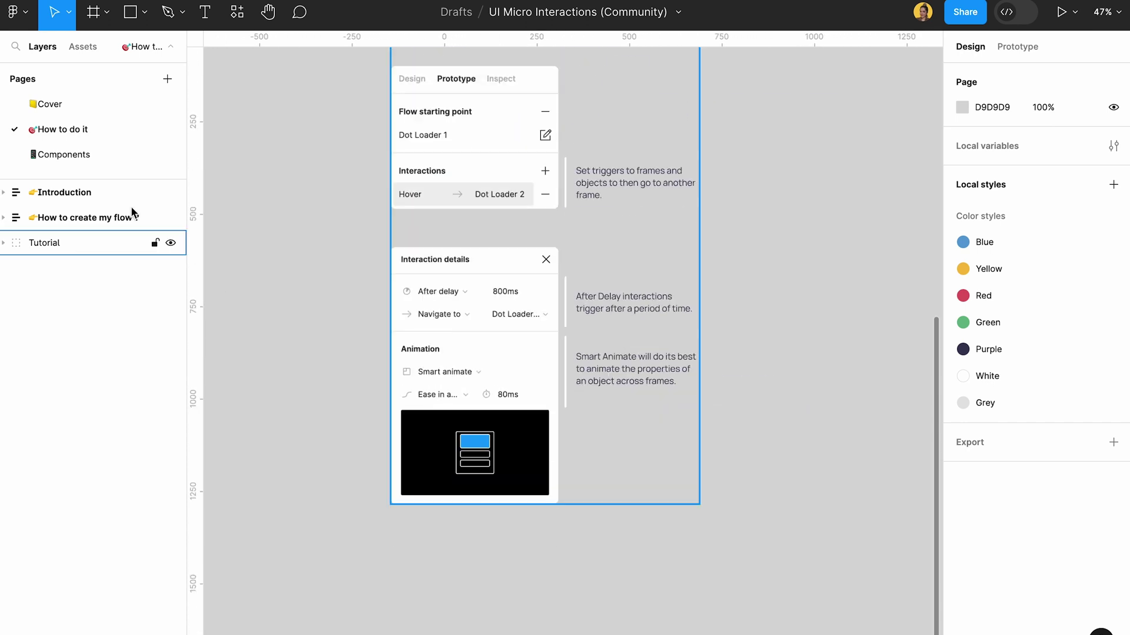
pyautogui.click(64, 155)
pyautogui.scroll(3, 497, 230)
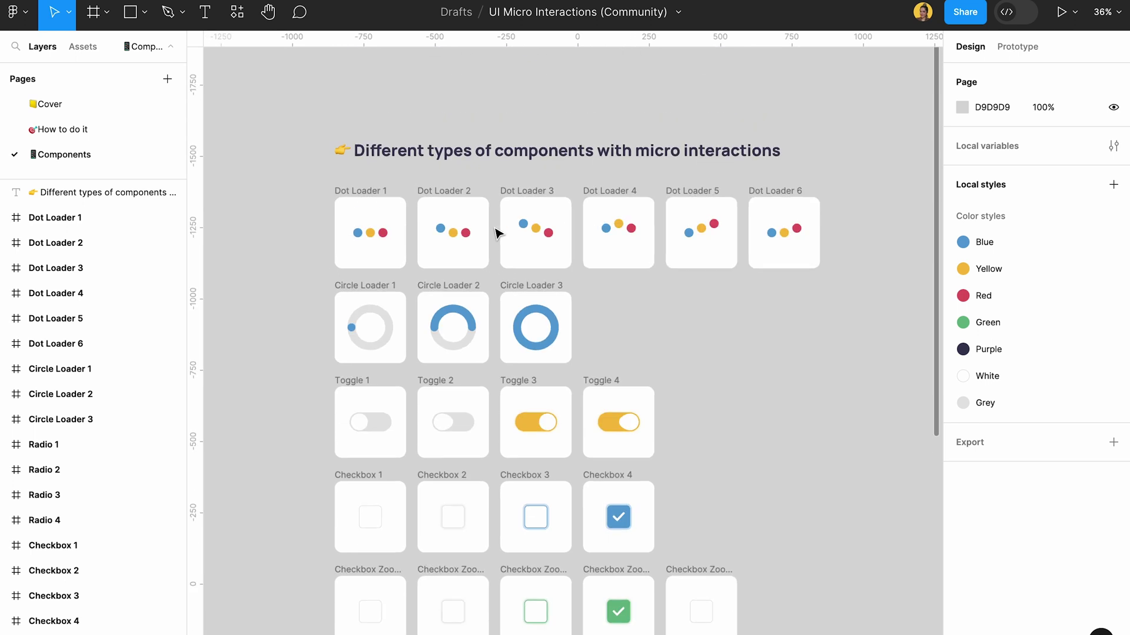
pyautogui.moveTo(318, 178); pyautogui.dragTo(900, 277)
pyautogui.click(603, 369)
pyautogui.moveTo(603, 368); pyautogui.dragTo(298, 303)
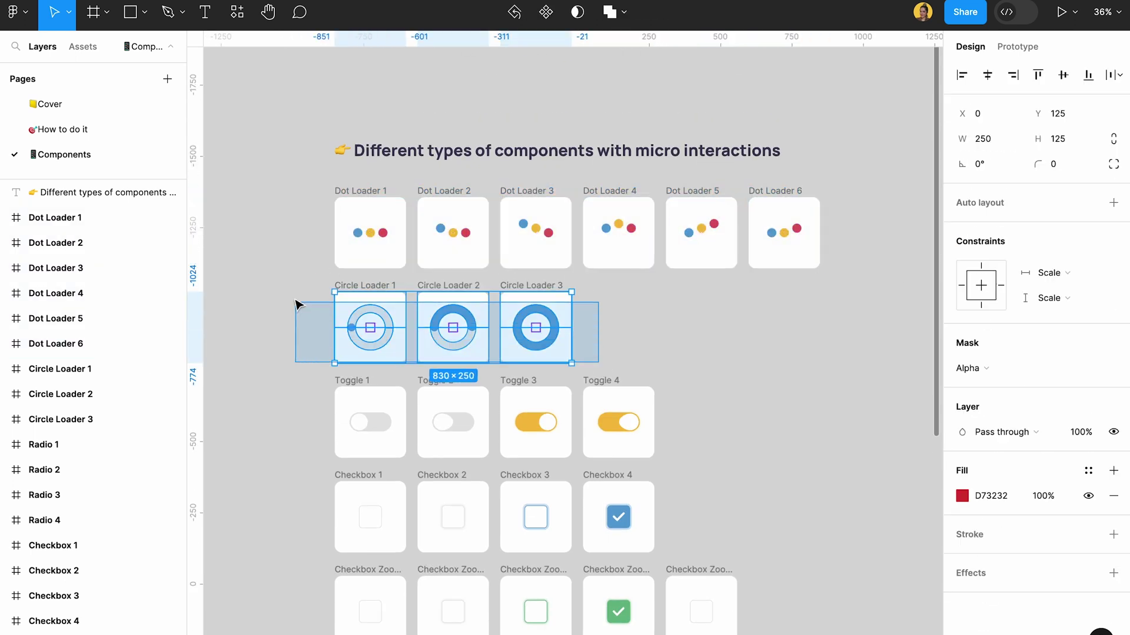
pyautogui.click(316, 423)
pyautogui.scroll(-3, 318, 426)
pyautogui.moveTo(324, 378); pyautogui.dragTo(618, 311)
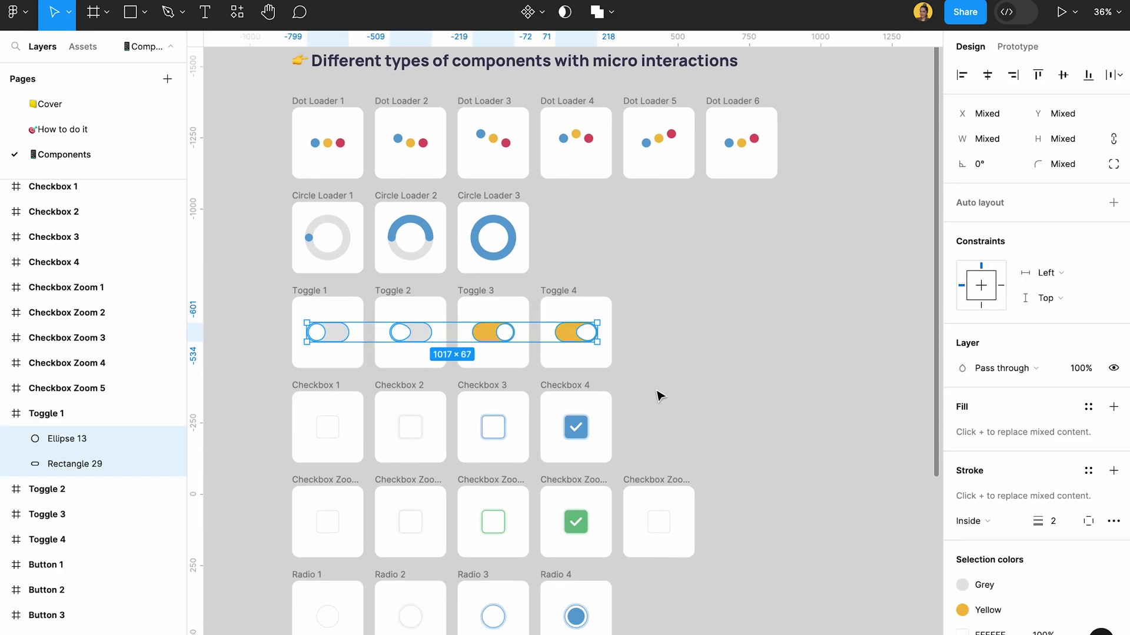
pyautogui.scroll(-5, 647, 412)
pyautogui.hscroll(-2, 479, 487)
pyautogui.scroll(-10, 405, 467)
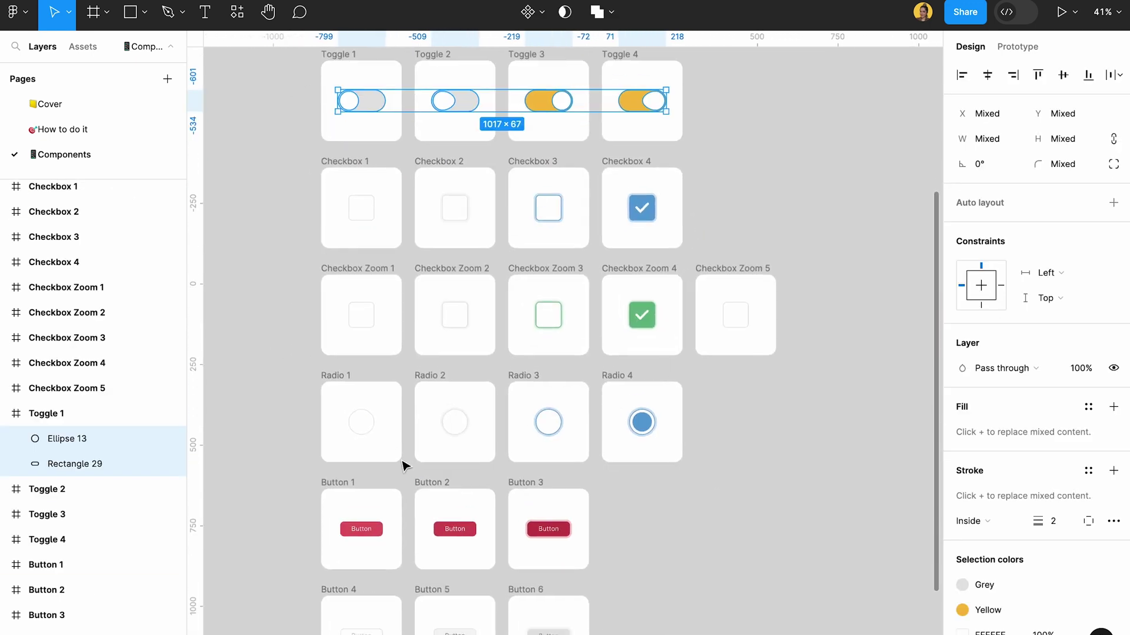
pyautogui.scroll(1, 523, 453)
pyautogui.scroll(5, 523, 453)
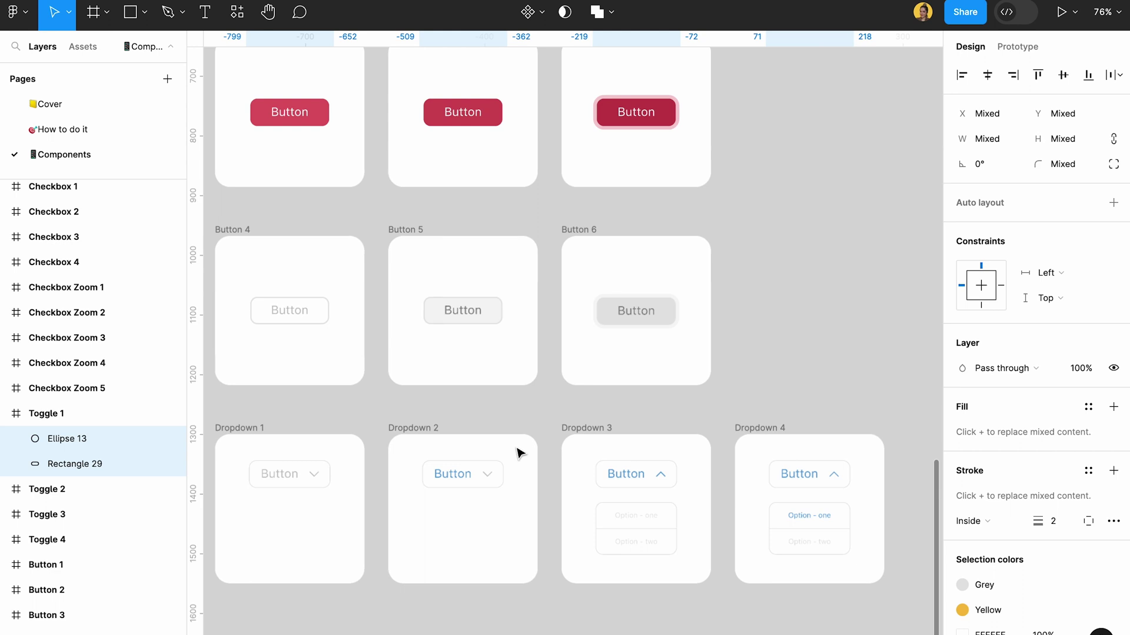
pyautogui.press('Escape')
pyautogui.scroll(-3, 464, 376)
pyautogui.hscroll(-1, 465, 376)
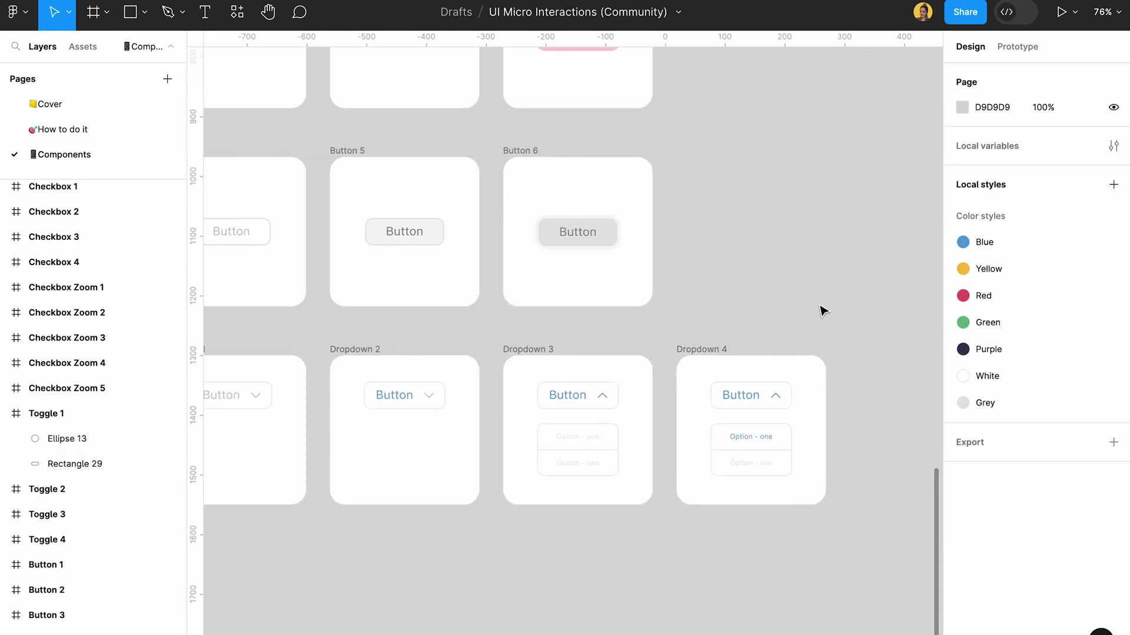
pyautogui.scroll(-5, 824, 313)
pyautogui.scroll(15, 827, 317)
pyautogui.scroll(-5, 827, 322)
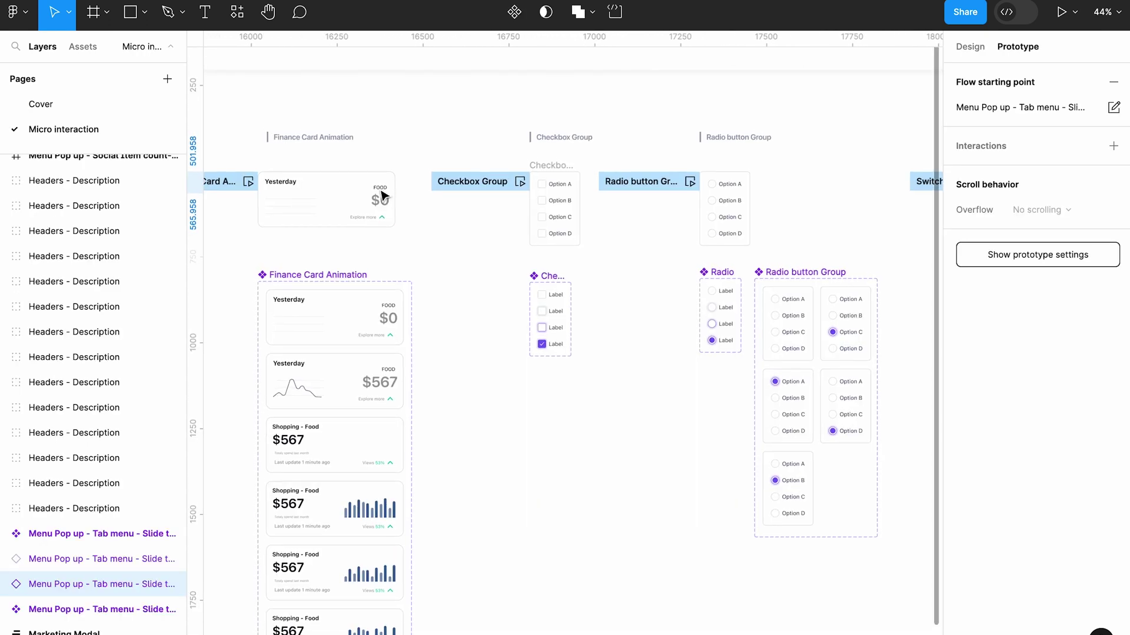
# Step: Inspect the Cover page's Micro interactions title and Prototyping subtitle, then return to the Micro interaction page
pyautogui.click(135, 98)
pyautogui.click(378, 329)
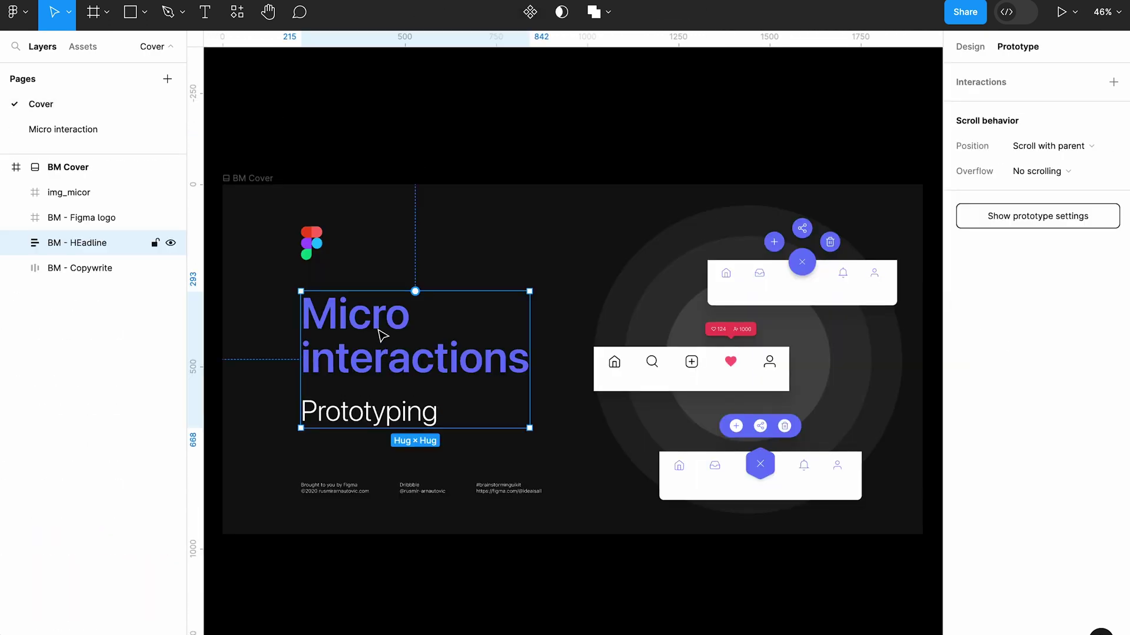
pyautogui.click(378, 329)
pyautogui.click(369, 419)
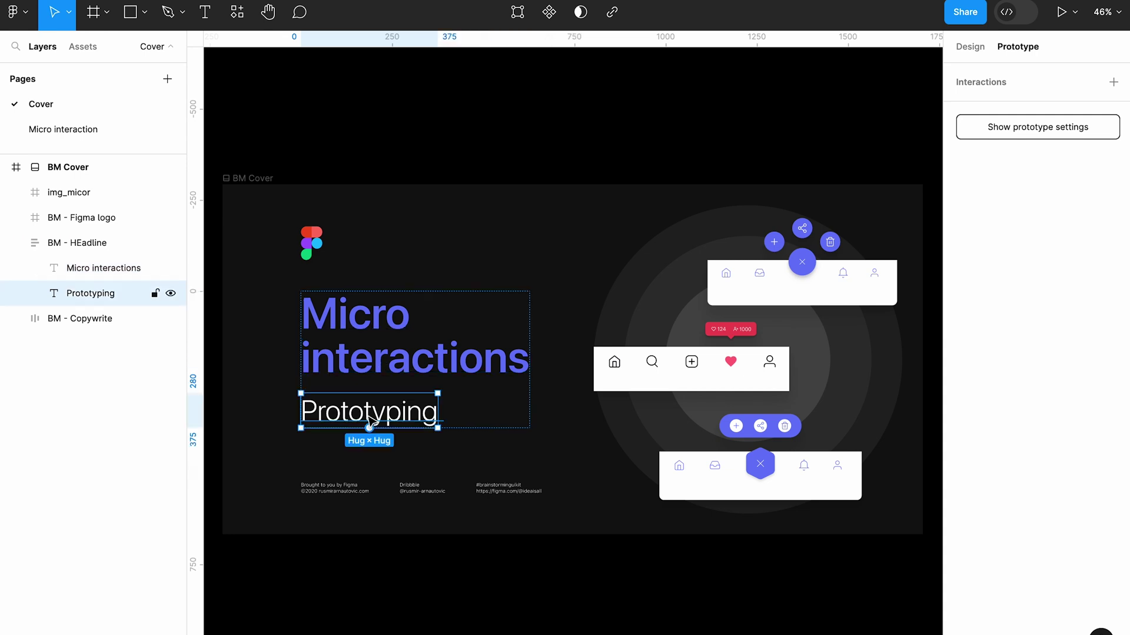
pyautogui.click(103, 130)
# Step: Pan across the page to the Menu Pop up - Social Item count - Slide to top frames
pyautogui.scroll(-5, 347, 360)
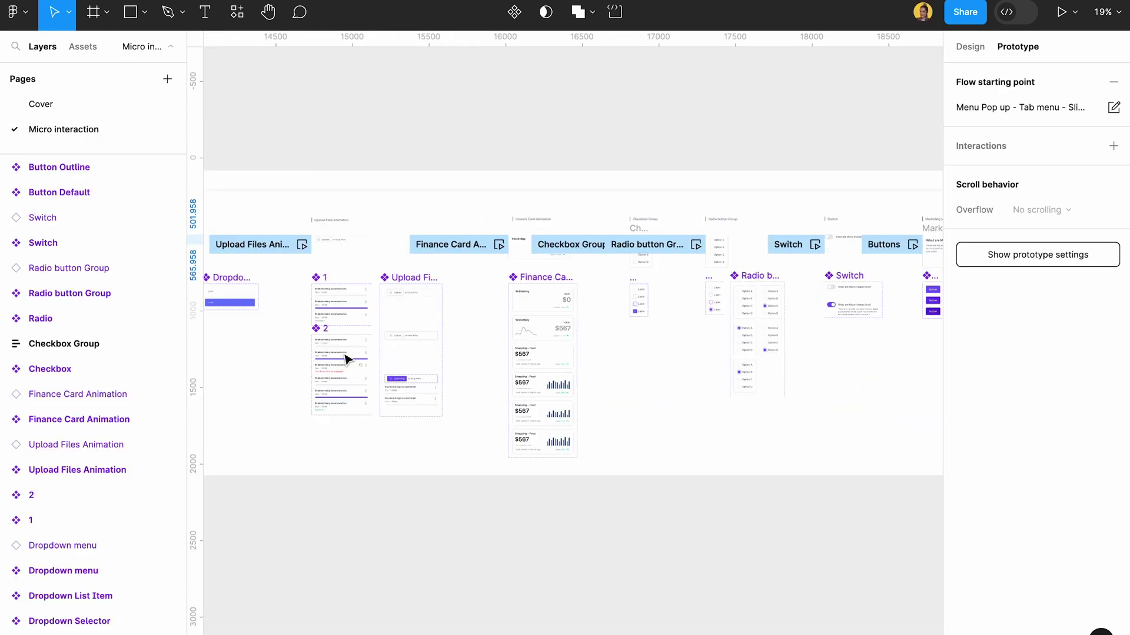
pyautogui.hscroll(-10, 329, 347)
pyautogui.scroll(3, 320, 337)
pyautogui.hscroll(-15, 317, 336)
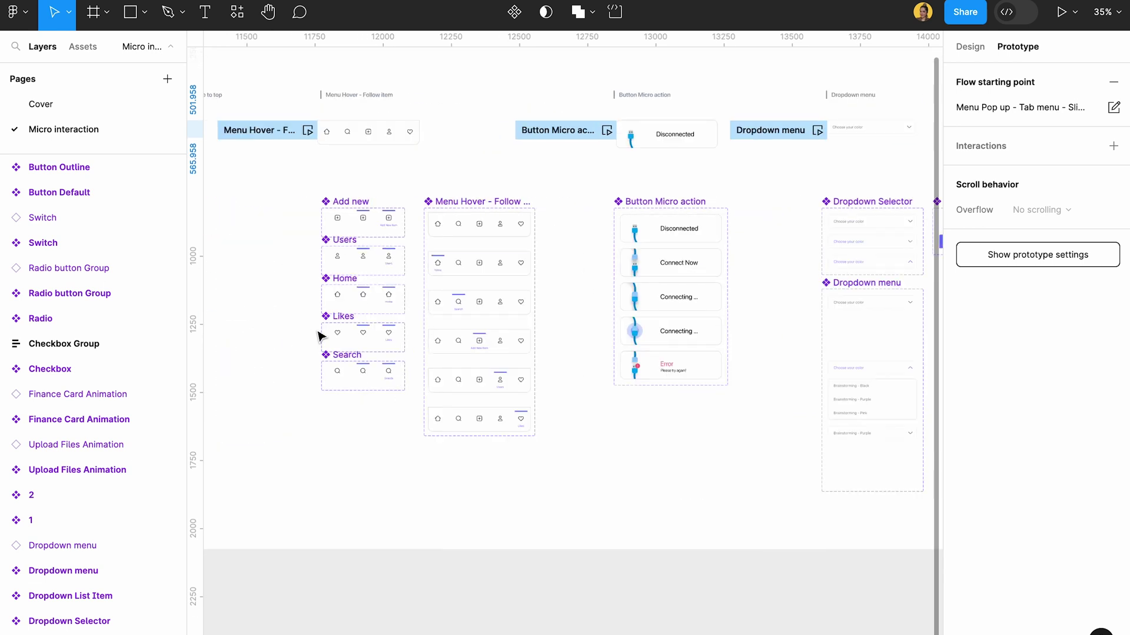
pyautogui.hscroll(-10, 317, 337)
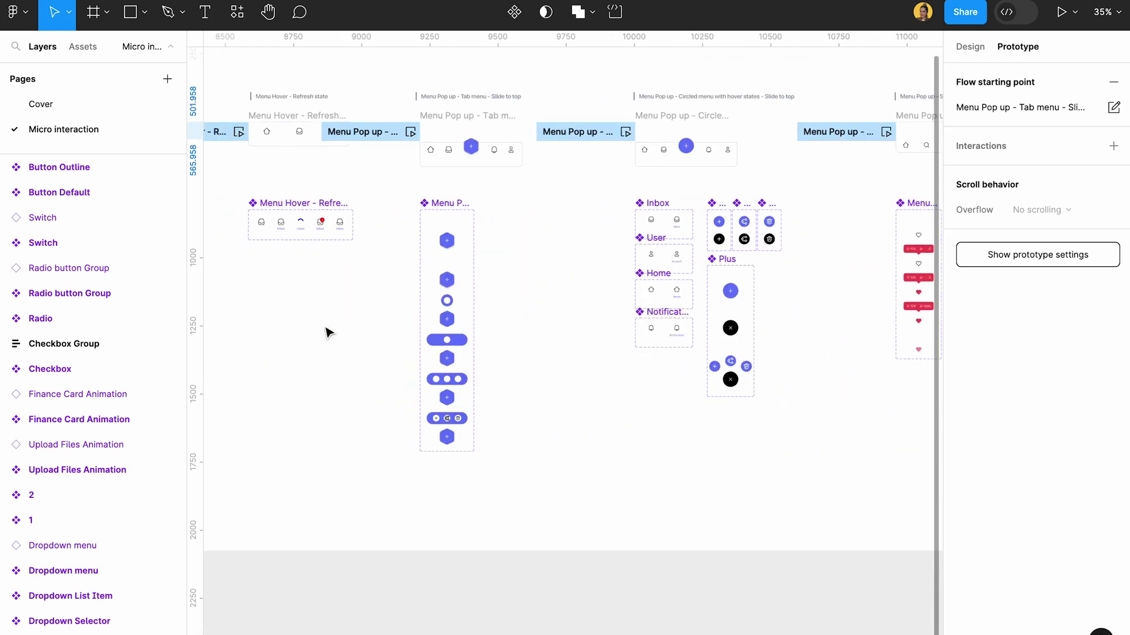
pyautogui.scroll(5, 328, 328)
pyautogui.click(439, 205)
pyautogui.hscroll(-2, 429, 197)
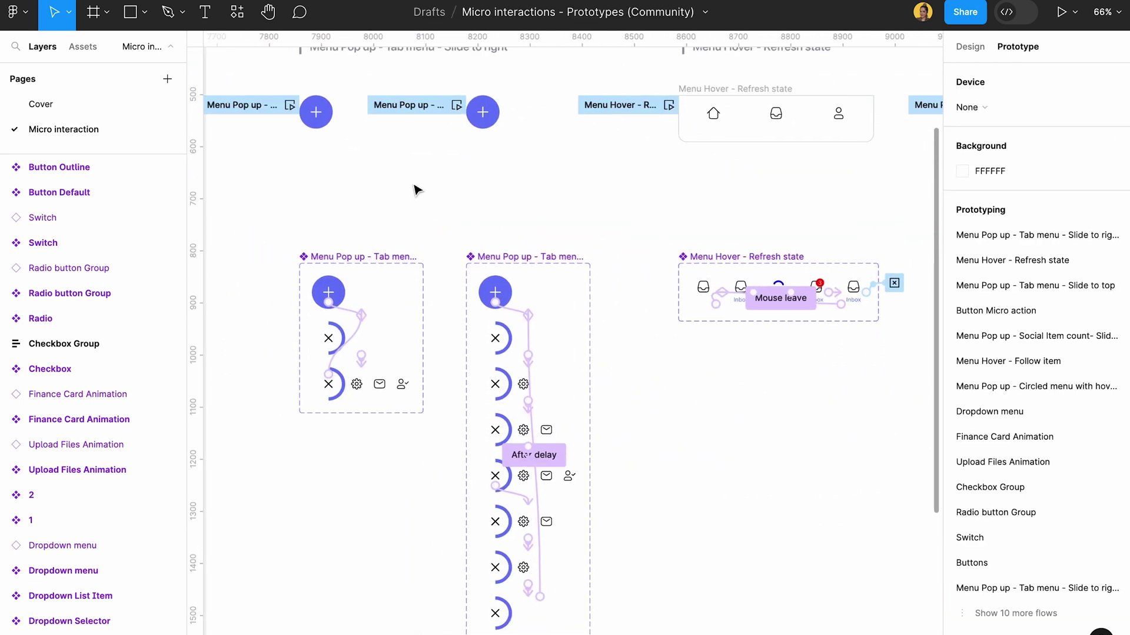
pyautogui.hscroll(15, 412, 194)
pyautogui.scroll(3, 447, 236)
pyautogui.hscroll(3, 550, 241)
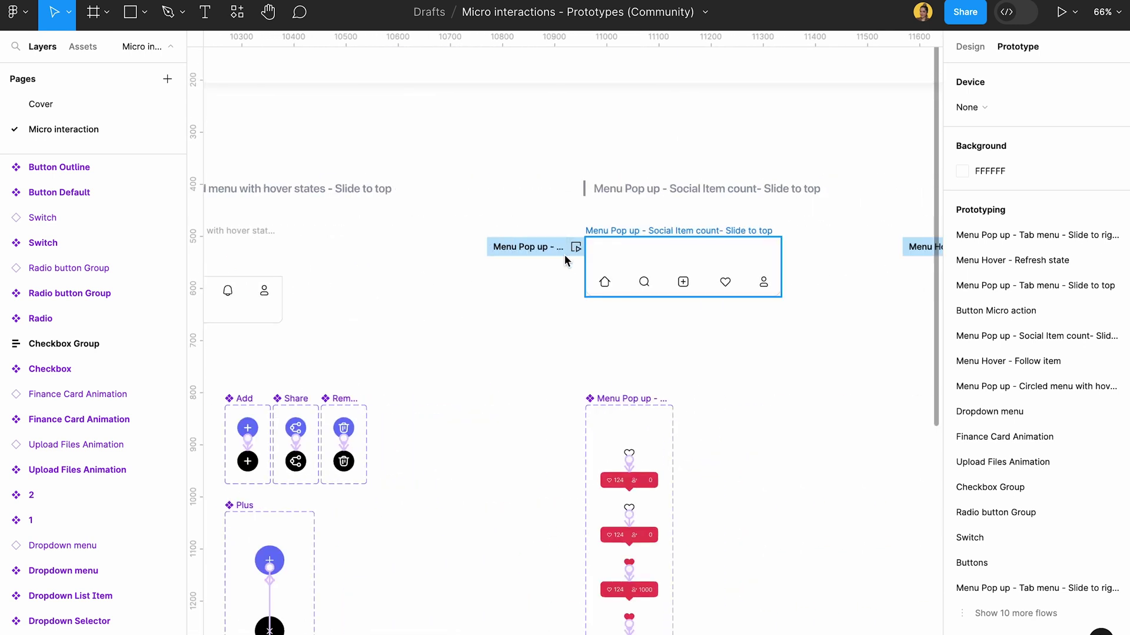
pyautogui.scroll(-1, 568, 259)
# Step: Preview the Social Item count flow, like the item to play the heart animation, then close it
pyautogui.click(505, 205)
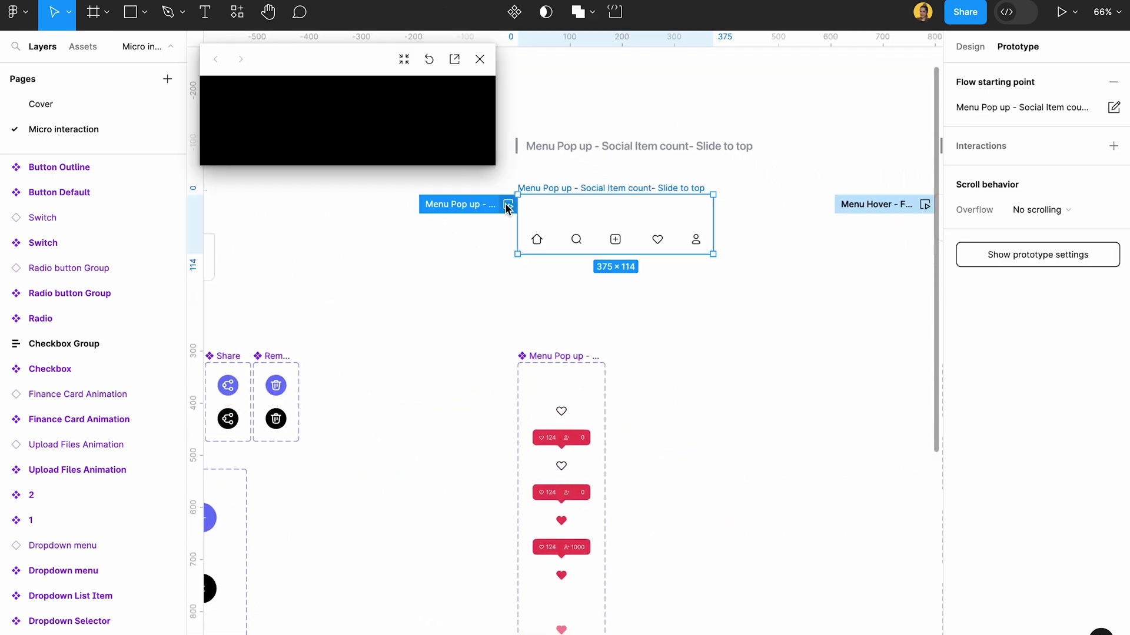
pyautogui.moveTo(410, 152)
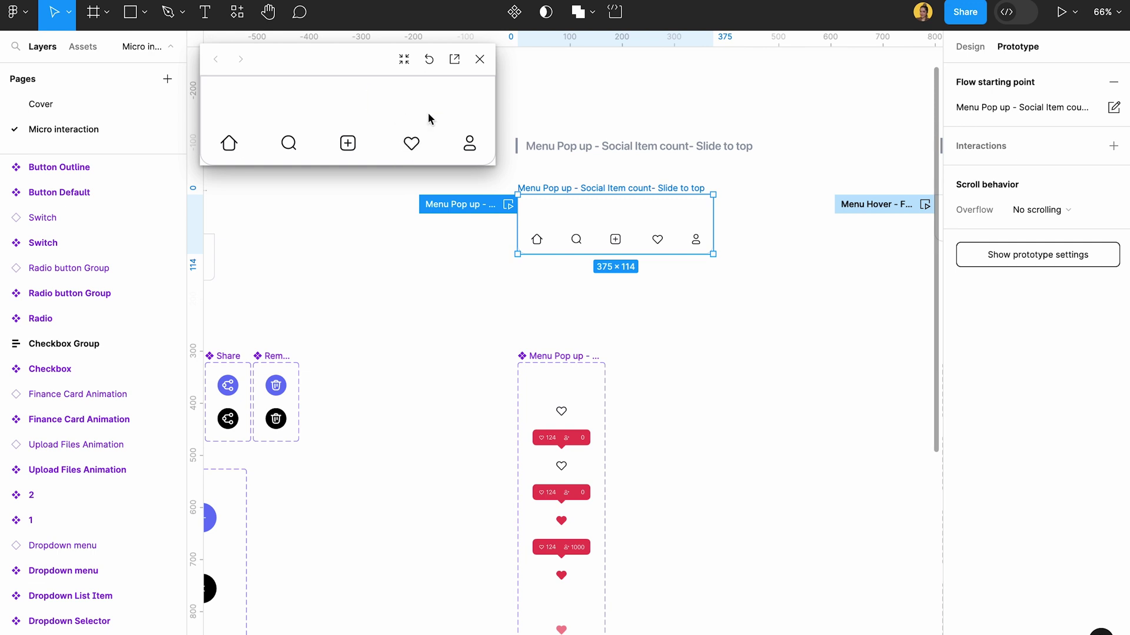
pyautogui.click(410, 152)
pyautogui.click(479, 59)
# Step: Play the Button Micro action flow, close it, and deselect to list all prototype flows
pyautogui.hscroll(10, 505, 106)
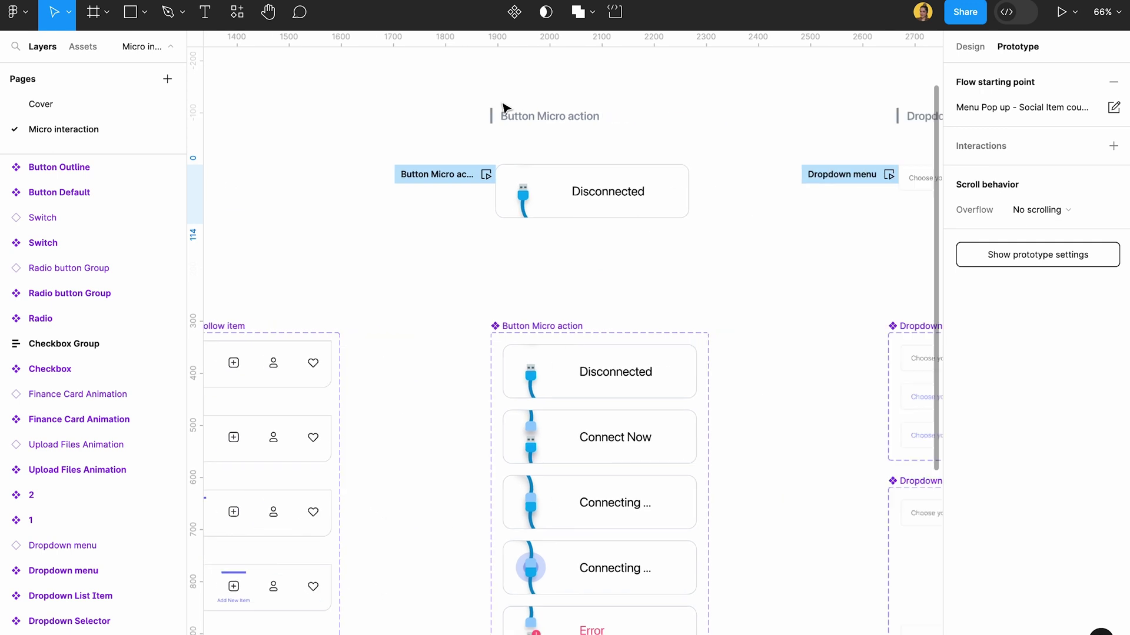
pyautogui.click(389, 176)
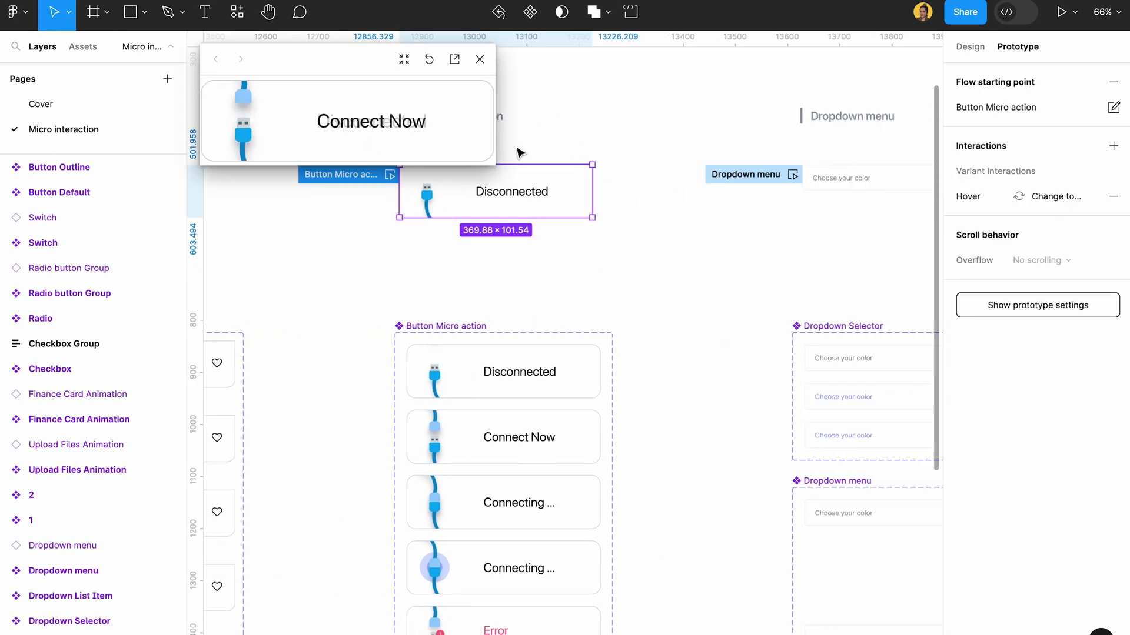
pyautogui.click(479, 58)
pyautogui.hscroll(10, 481, 69)
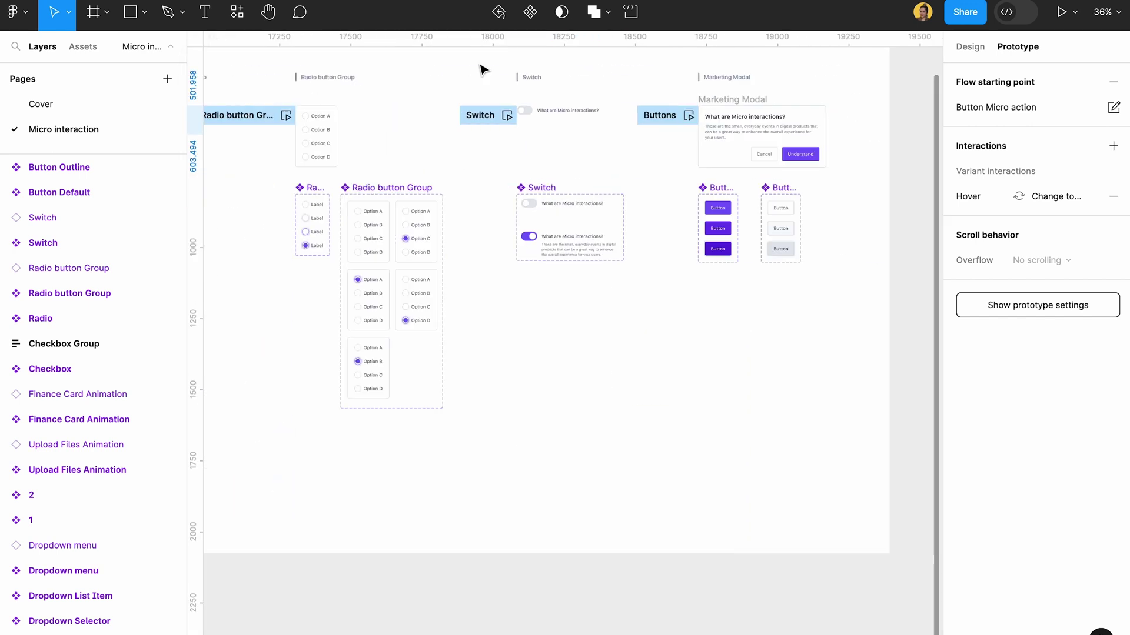
pyautogui.press('Escape')
pyautogui.scroll(-3, 732, 156)
pyautogui.hscroll(-8, 731, 157)
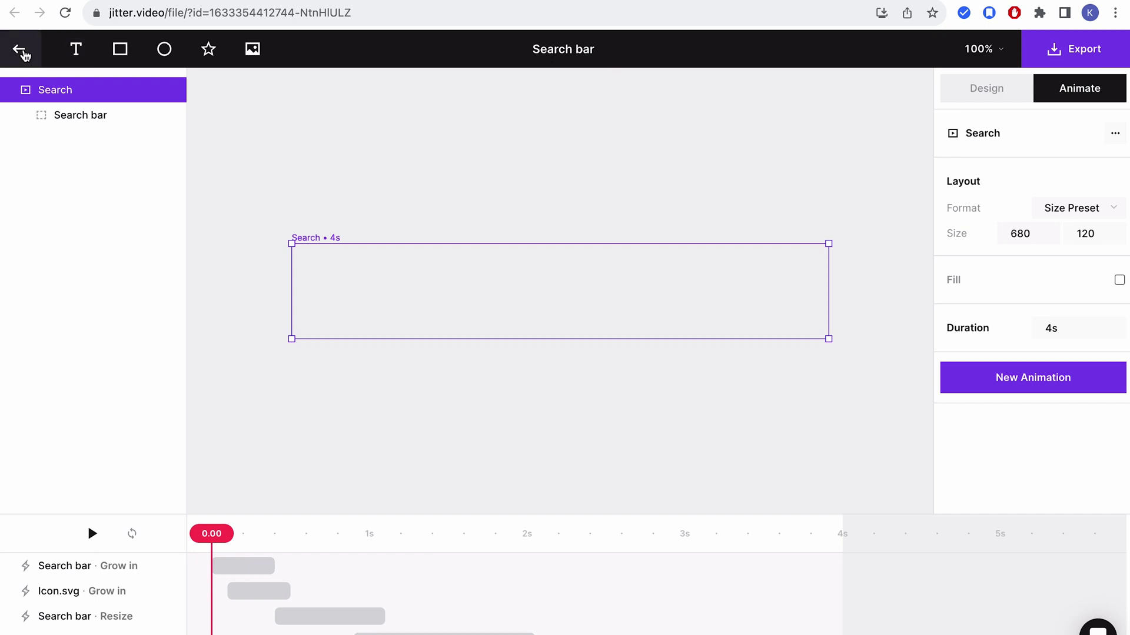
# Step: Leave the Search bar file and browse the UI elements template category
pyautogui.click(22, 50)
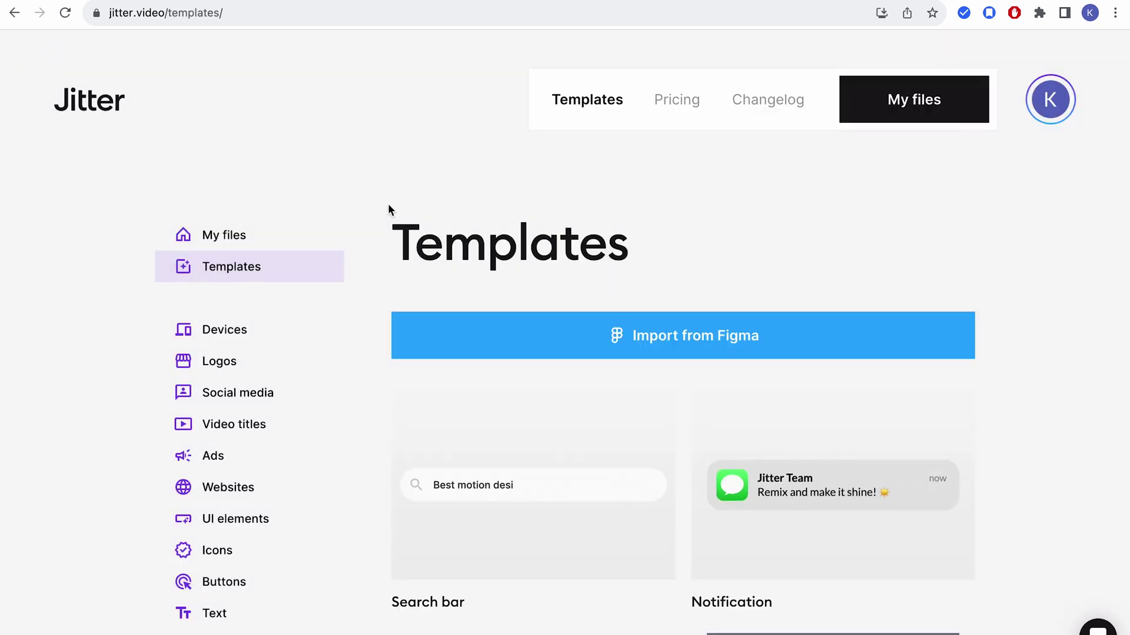
pyautogui.scroll(-2, 388, 209)
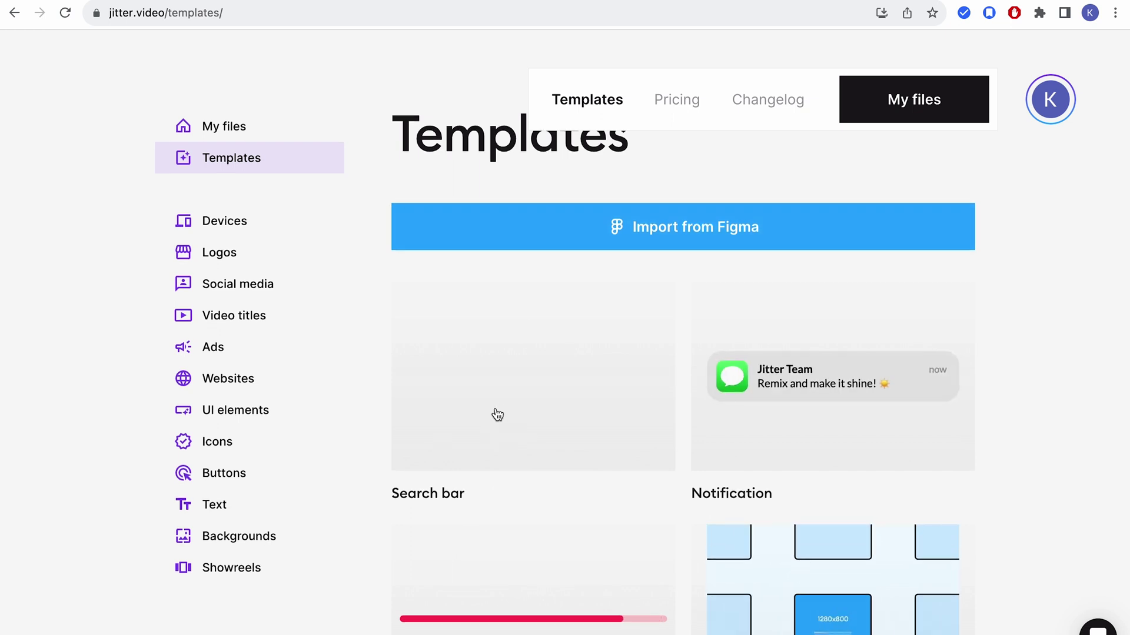
pyautogui.scroll(-8, 497, 414)
pyautogui.click(270, 387)
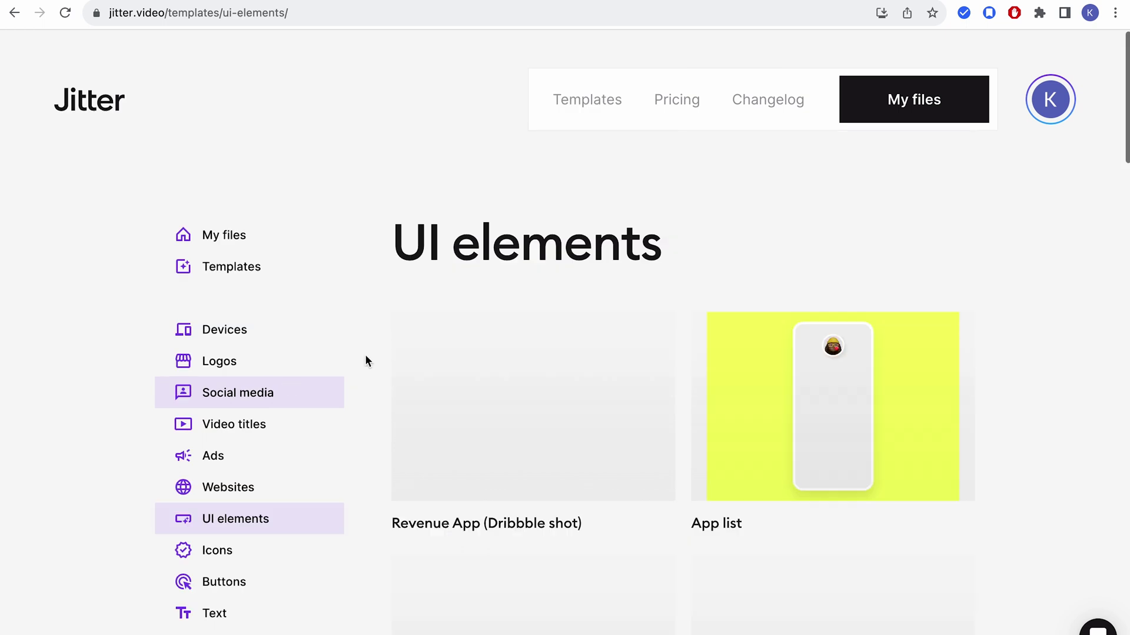
pyautogui.scroll(-2, 511, 347)
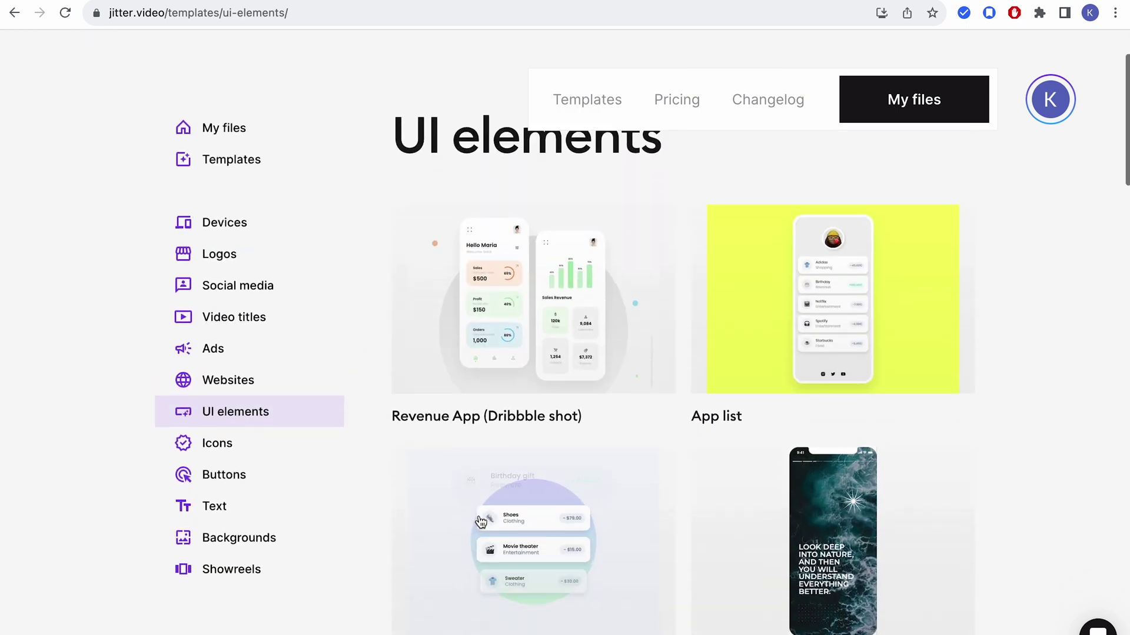
pyautogui.scroll(-2, 480, 521)
pyautogui.scroll(-4, 562, 433)
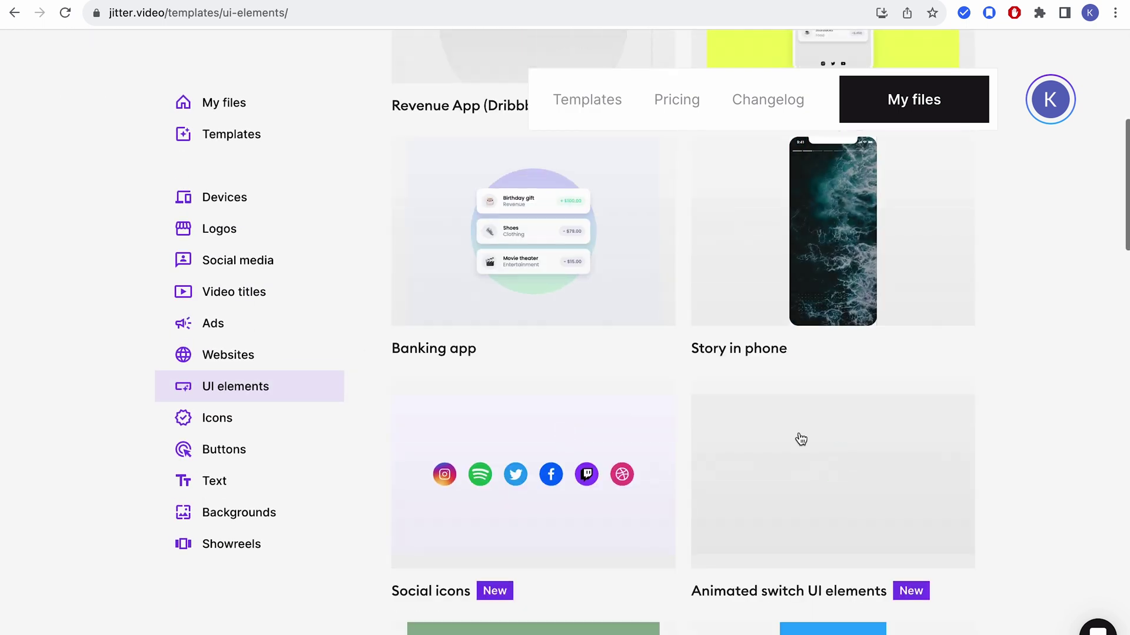
pyautogui.scroll(-5, 801, 439)
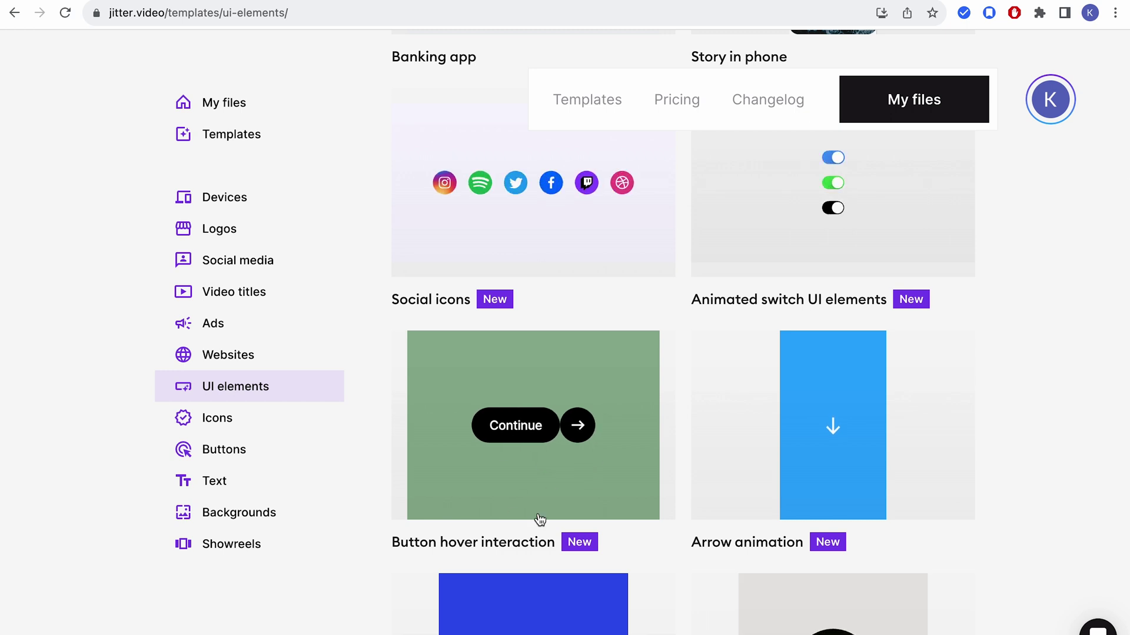
pyautogui.scroll(-8, 606, 449)
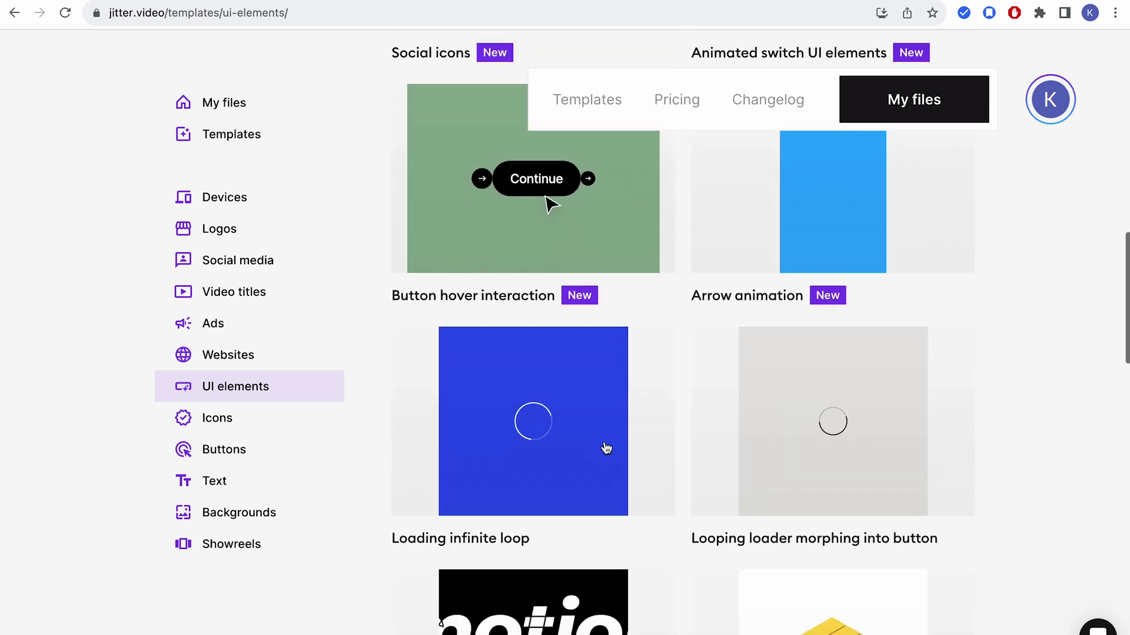
pyautogui.scroll(-6, 606, 448)
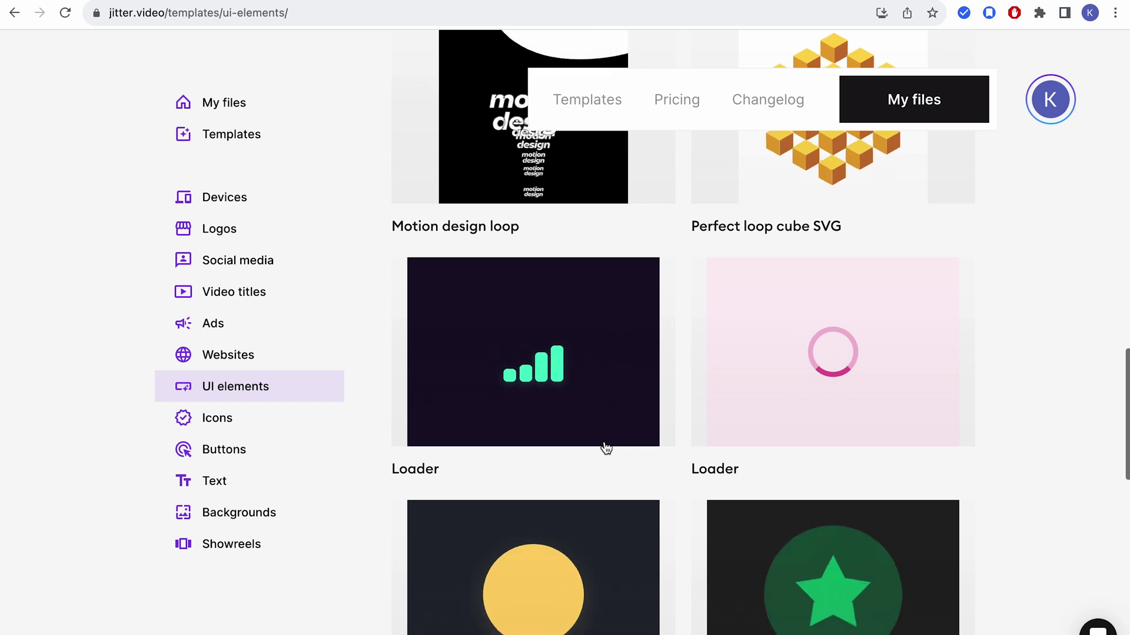
pyautogui.scroll(-8, 606, 448)
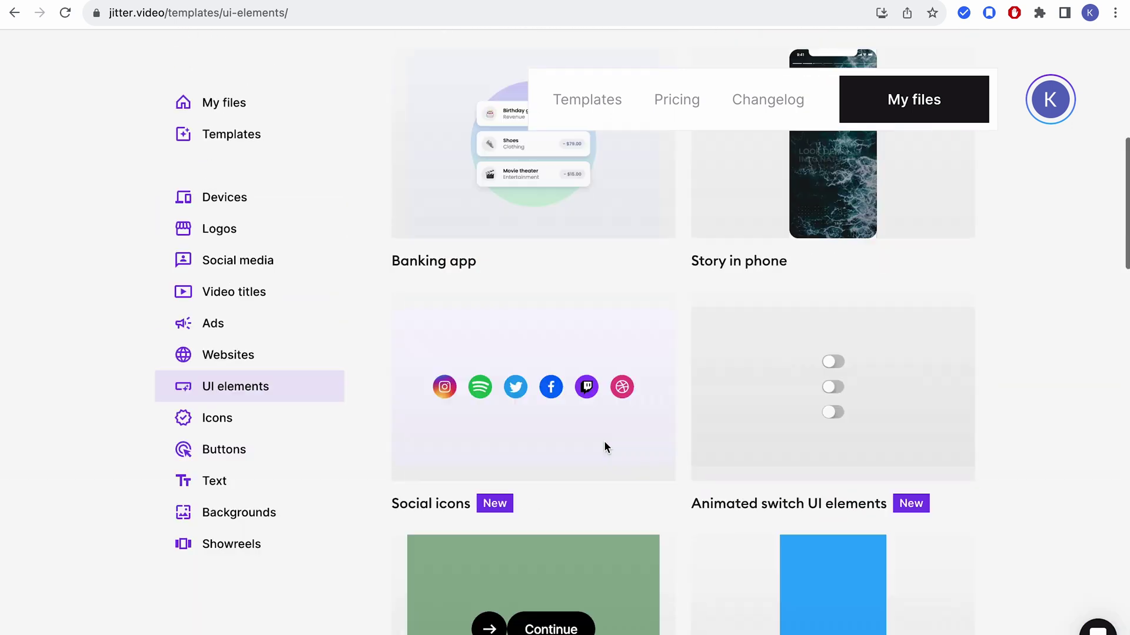
pyautogui.scroll(20, 604, 447)
# Step: Browse the Devices, Social media and UI elements categories, ending on the full Templates gallery
pyautogui.click(280, 343)
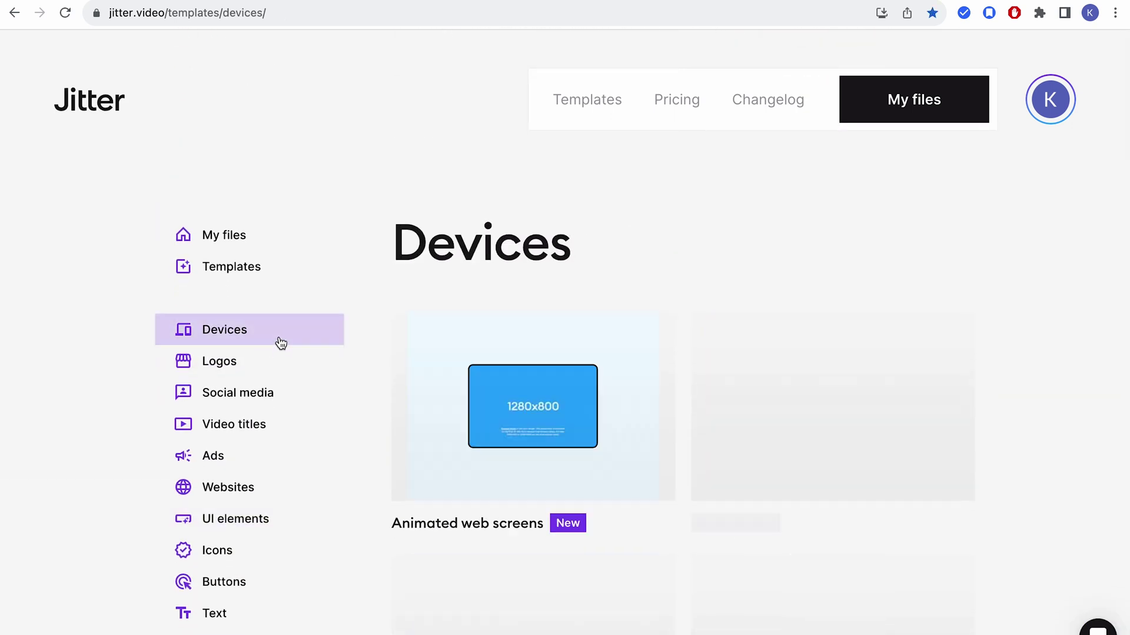
pyautogui.scroll(-4, 550, 453)
pyautogui.scroll(5, 550, 456)
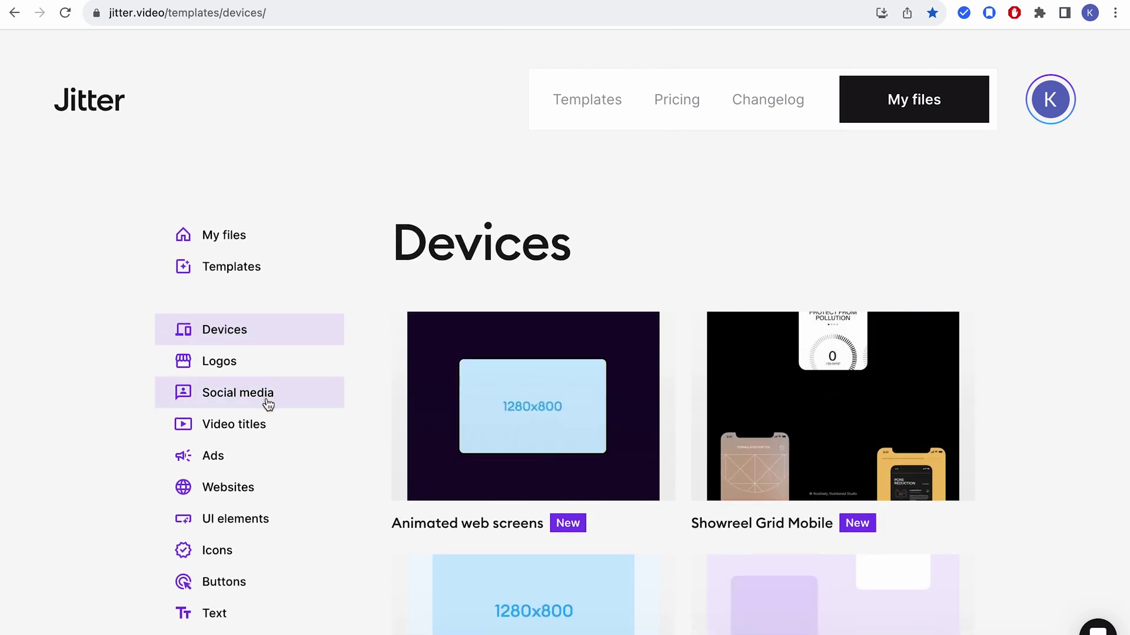
pyautogui.click(268, 405)
pyautogui.scroll(-3, 270, 406)
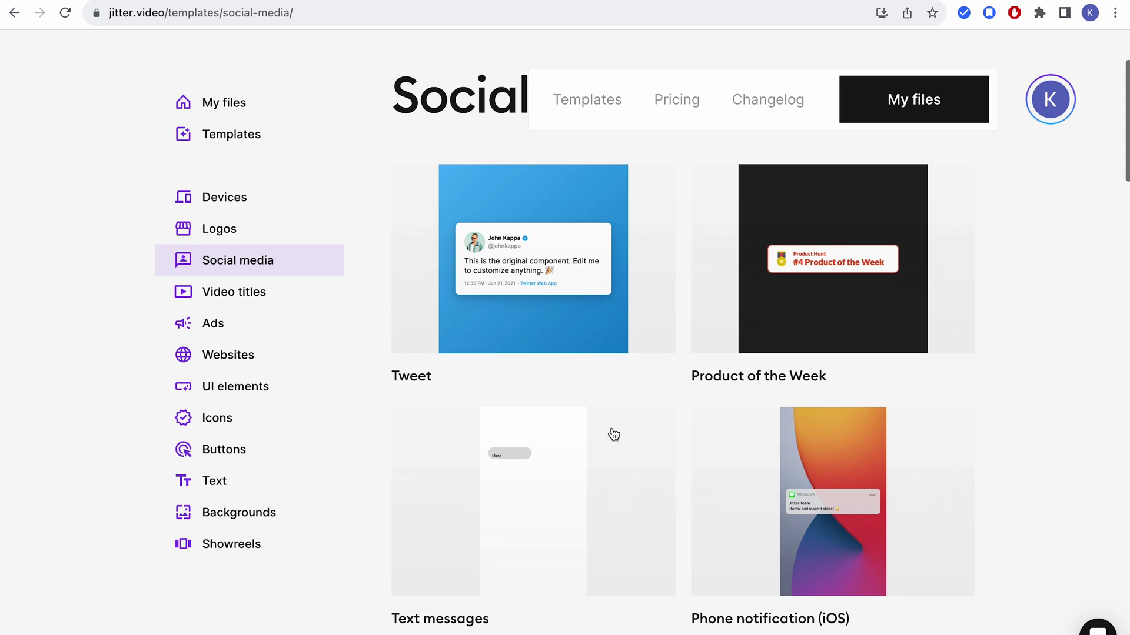
pyautogui.scroll(-4, 615, 520)
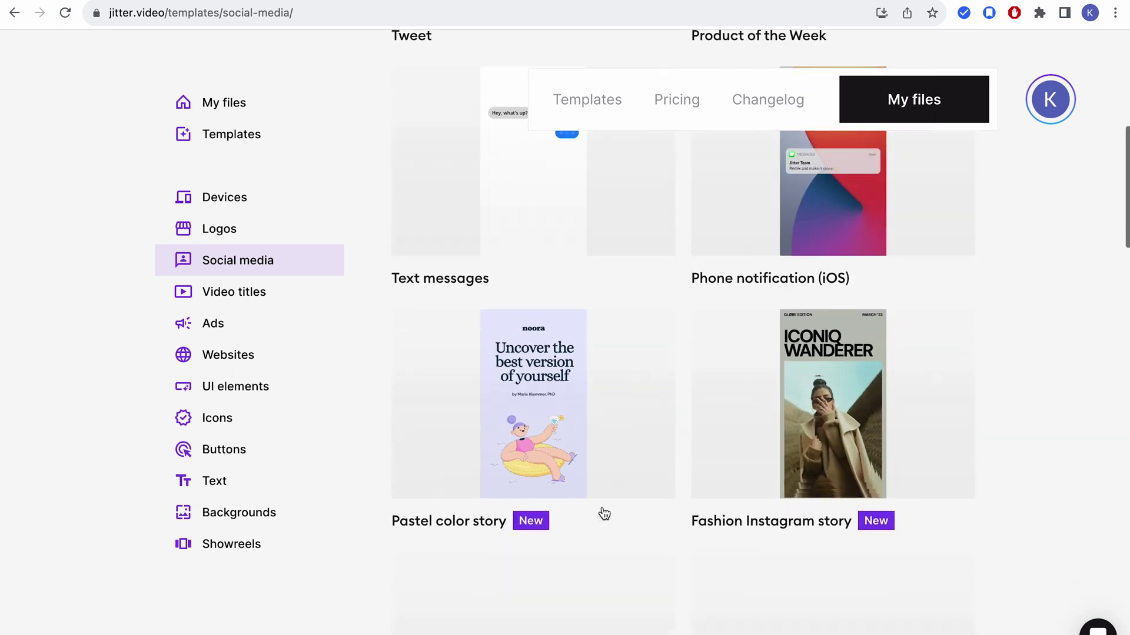
pyautogui.click(265, 386)
pyautogui.scroll(-2, 765, 524)
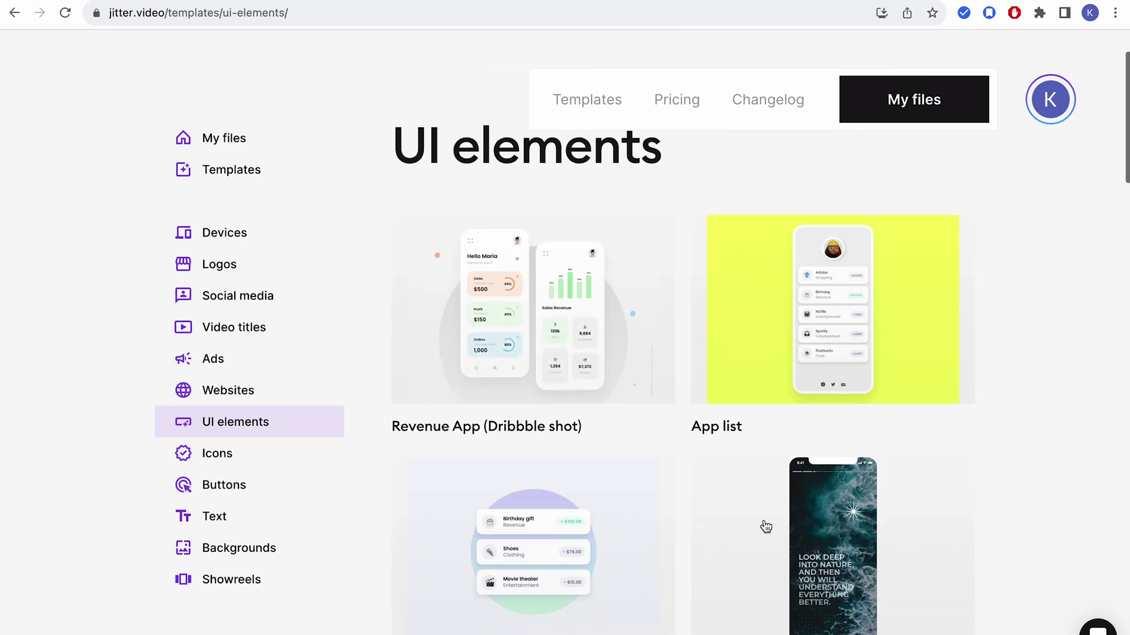
pyautogui.scroll(-6, 535, 524)
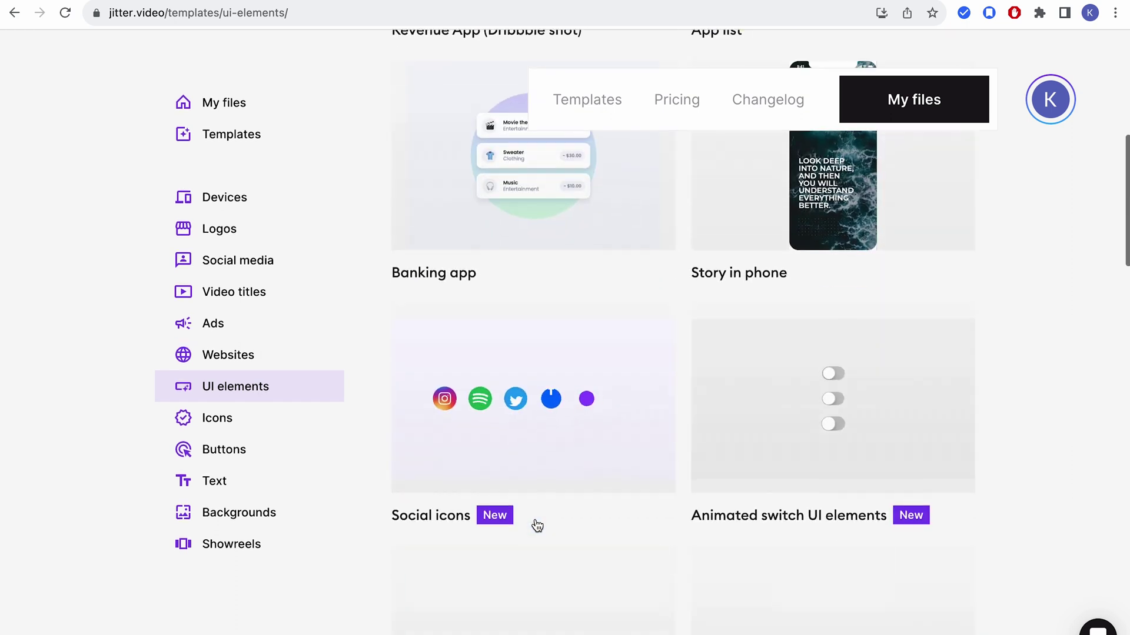
pyautogui.click(235, 193)
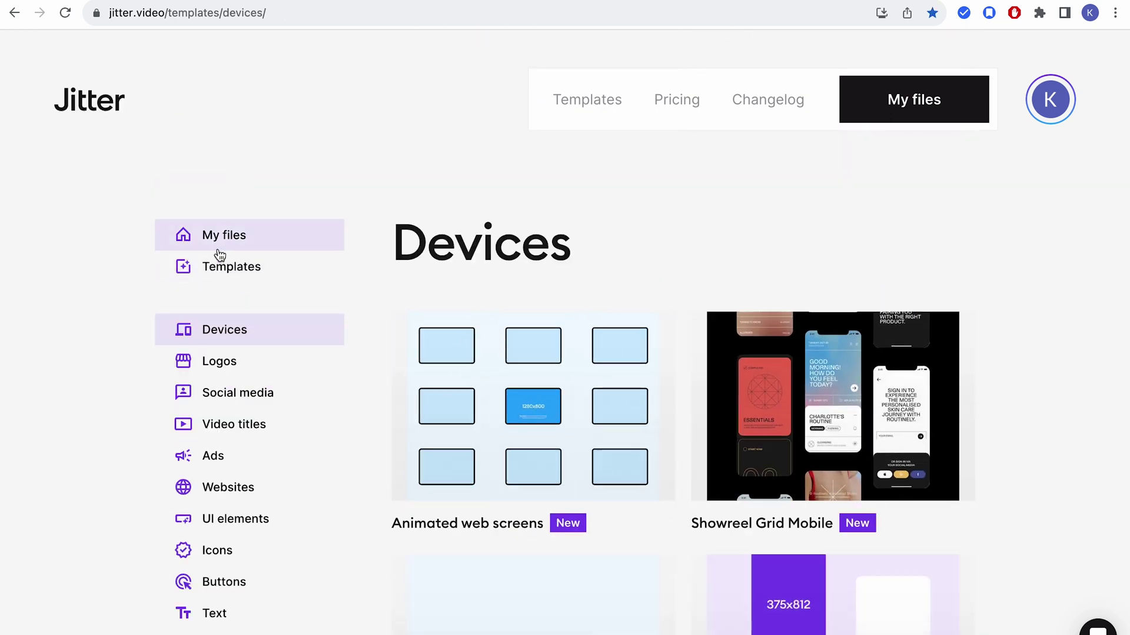
pyautogui.click(218, 259)
pyautogui.scroll(-4, 390, 365)
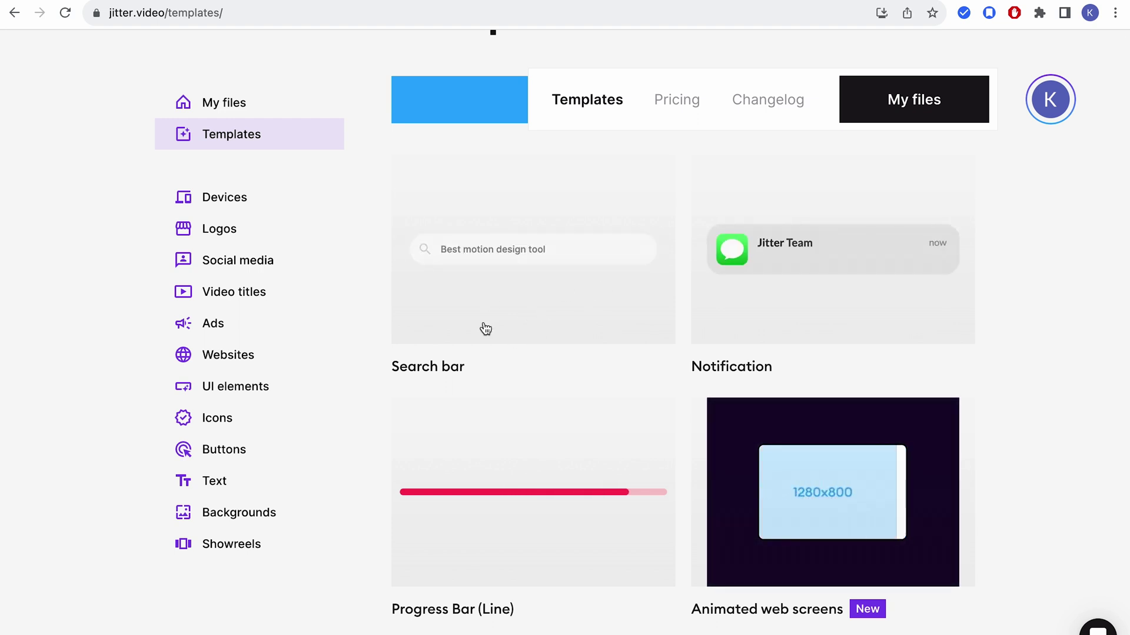
pyautogui.scroll(3, 482, 327)
pyautogui.click(507, 403)
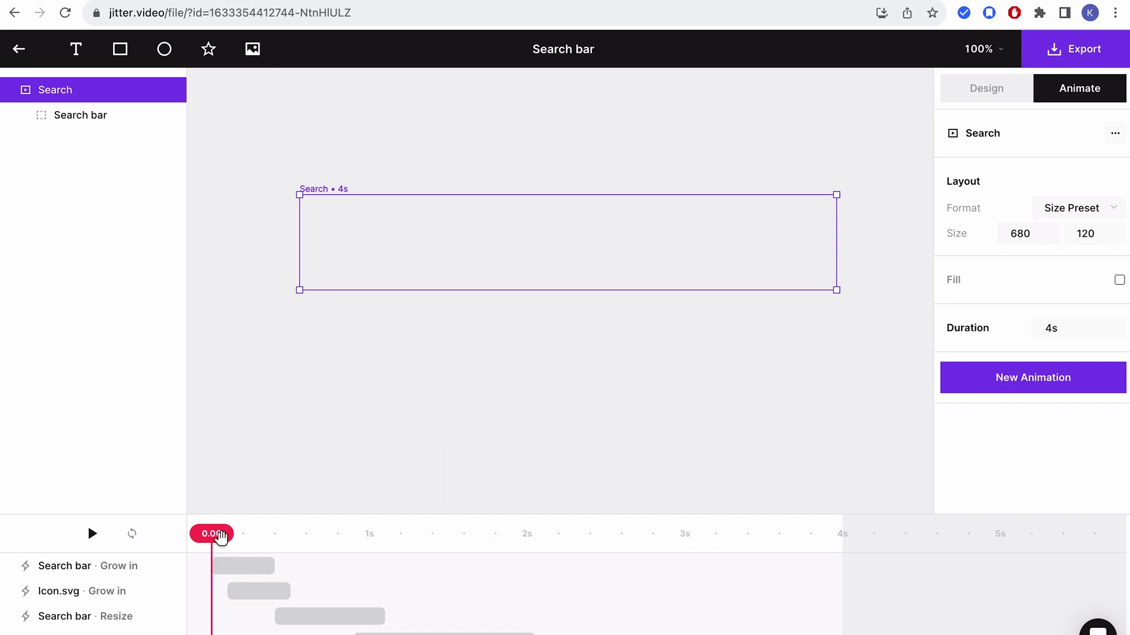
pyautogui.moveTo(230, 537); pyautogui.dragTo(488, 546)
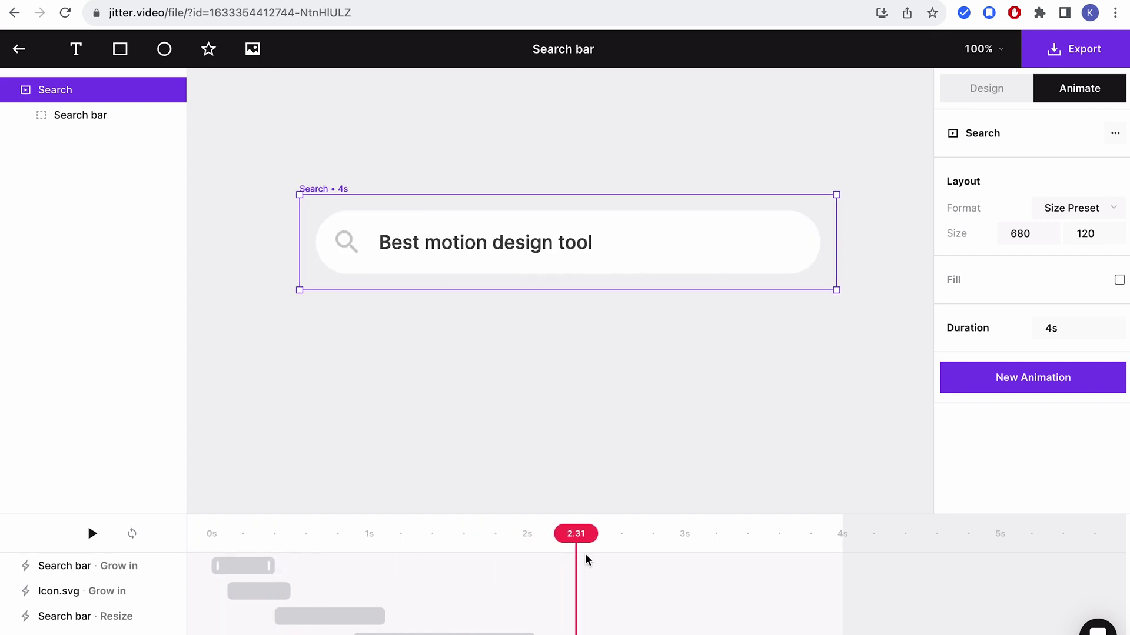
pyautogui.moveTo(671, 535); pyautogui.dragTo(736, 534)
pyautogui.click(531, 257)
pyautogui.doubleClick(531, 254)
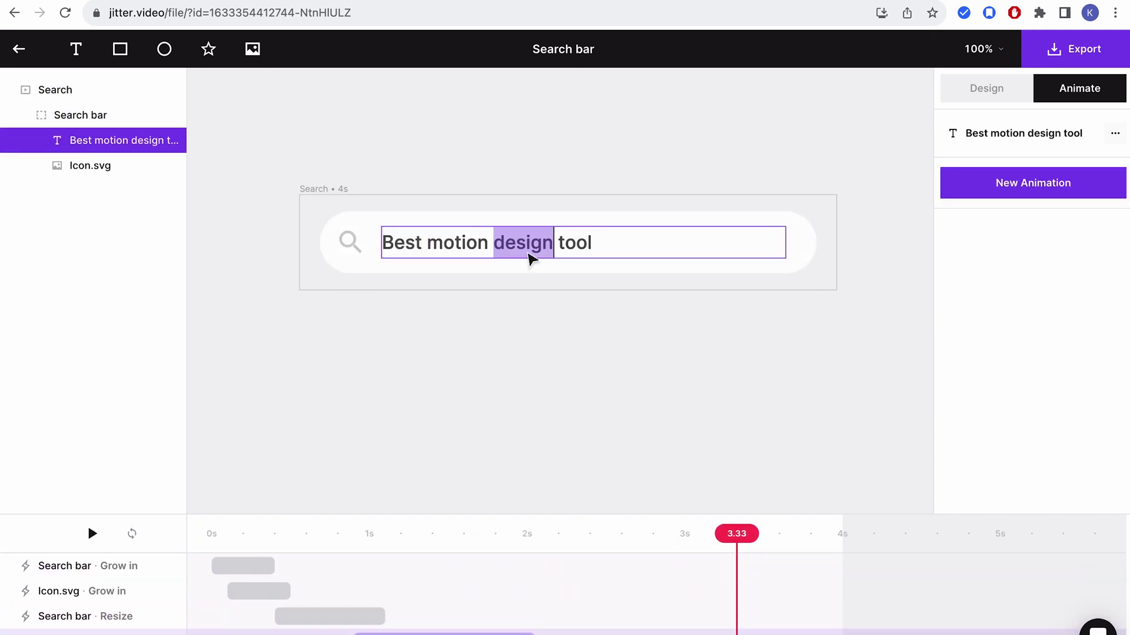
pyautogui.click(464, 338)
pyautogui.click(351, 240)
pyautogui.click(351, 238)
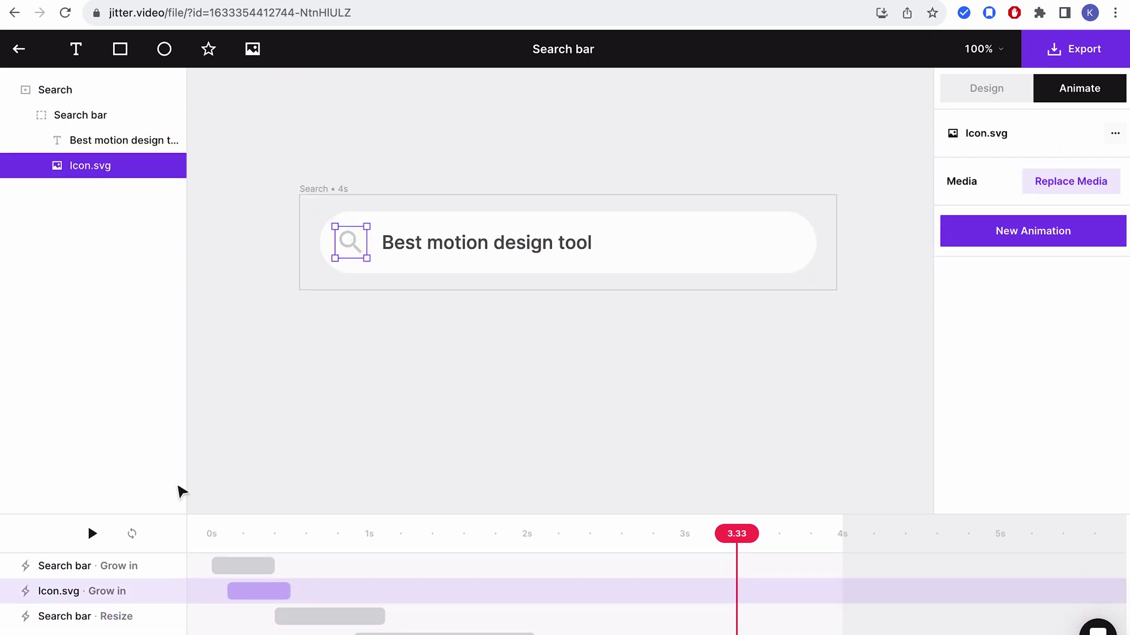
pyautogui.click(347, 406)
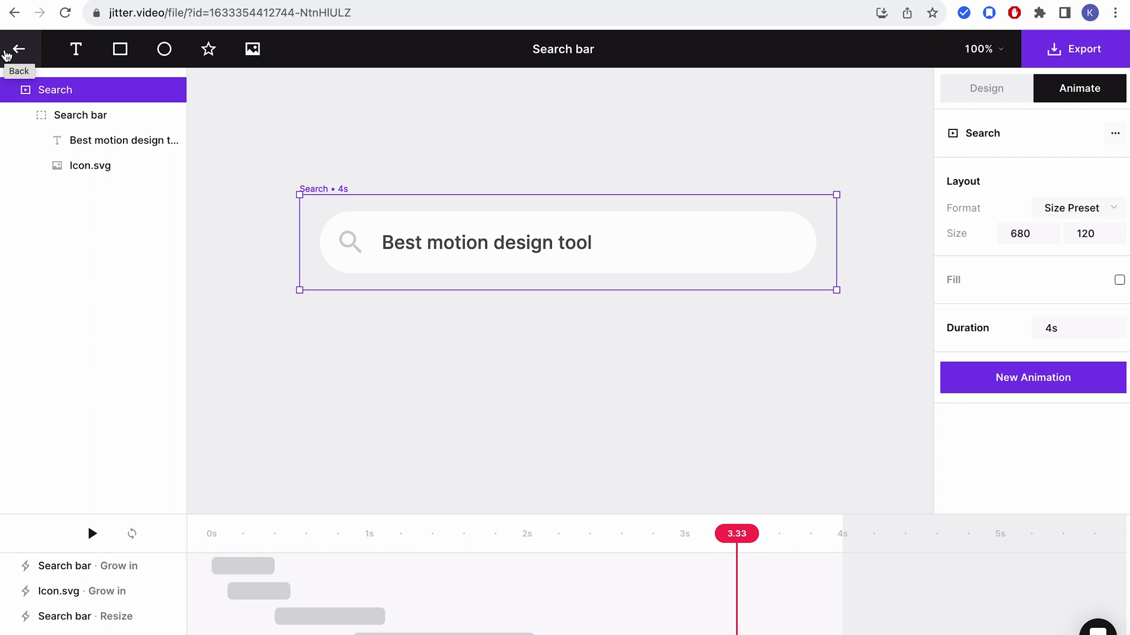
pyautogui.click(6, 54)
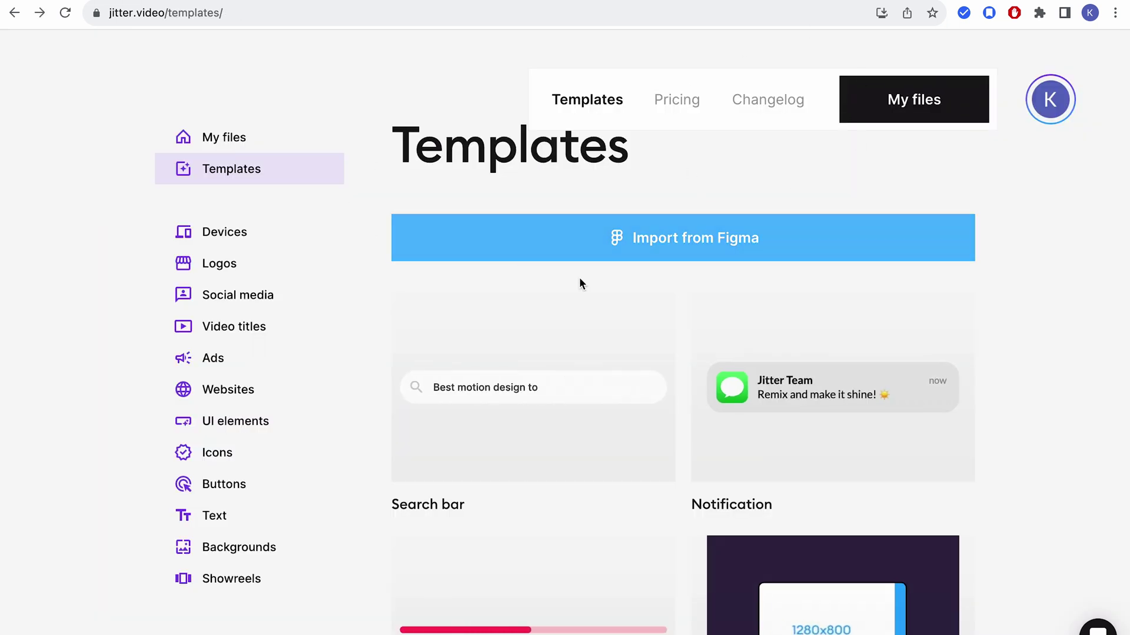
pyautogui.scroll(2, 736, 159)
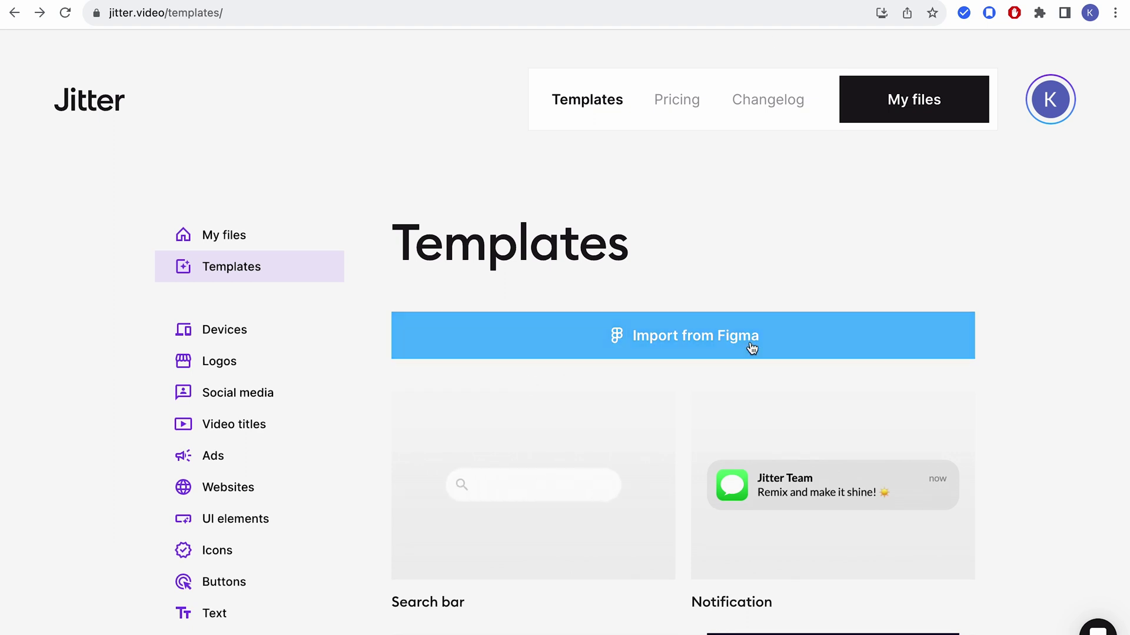